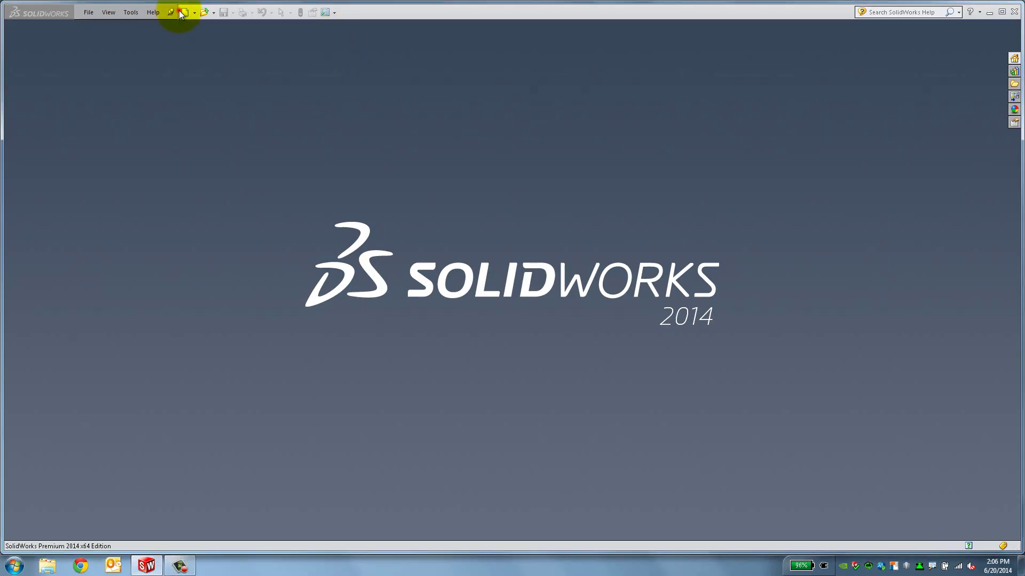
Step: Create a new Part and set its document units to MMGS, checking the status-bar unit list
left_click(183, 12)
double_click(208, 188)
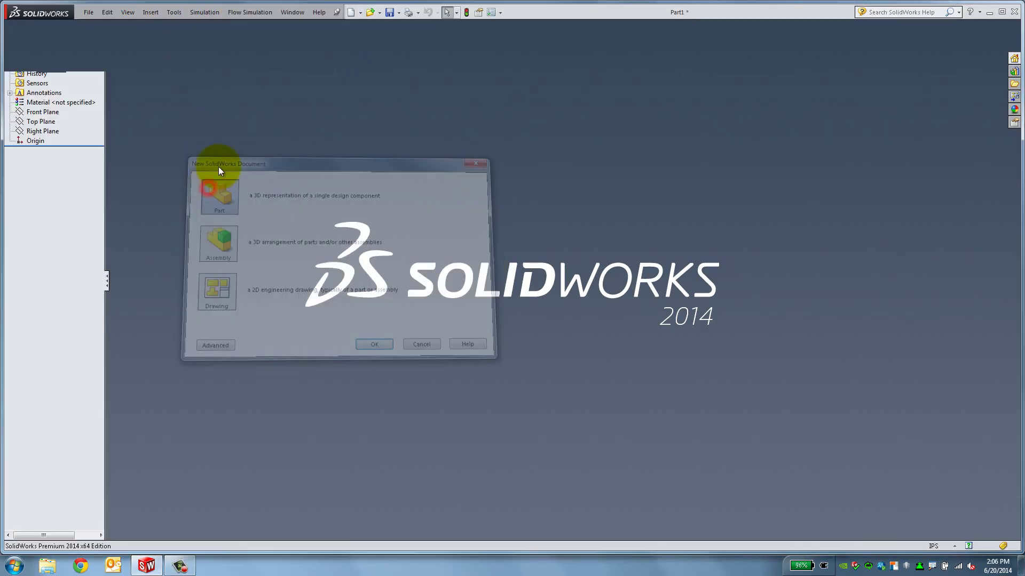
left_click(489, 13)
left_click(134, 35)
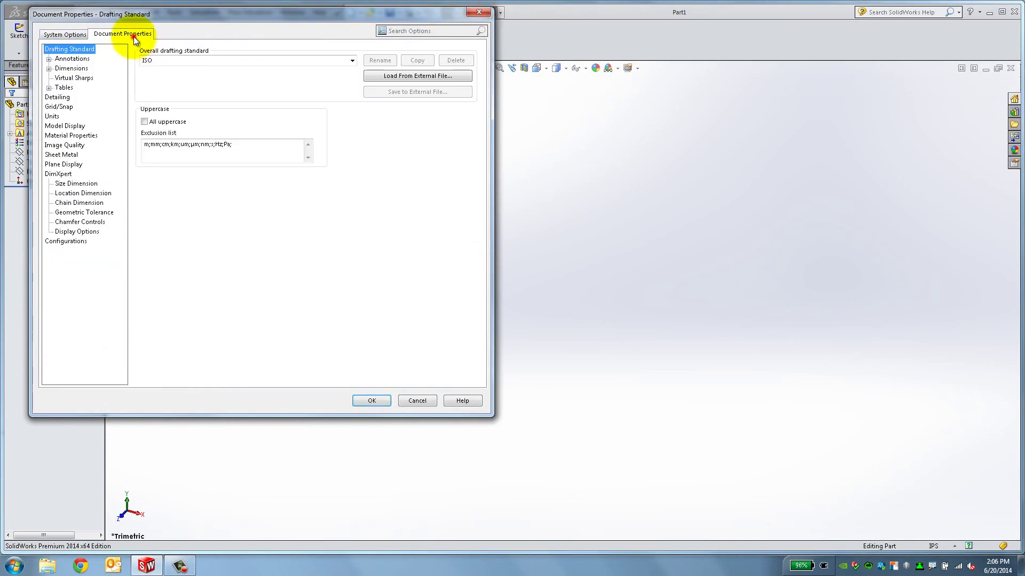
left_click(59, 116)
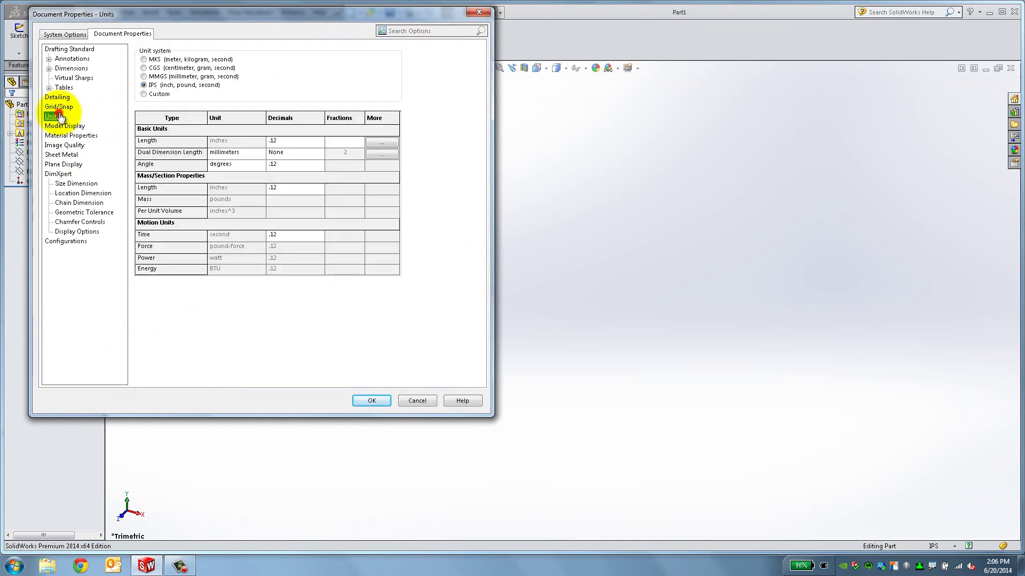
left_click(155, 77)
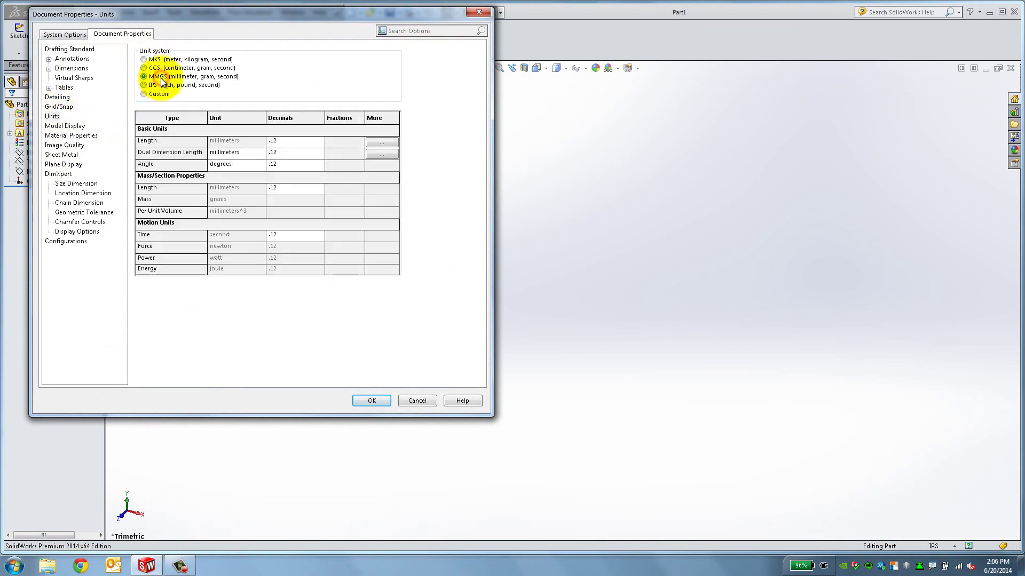
left_click(361, 399)
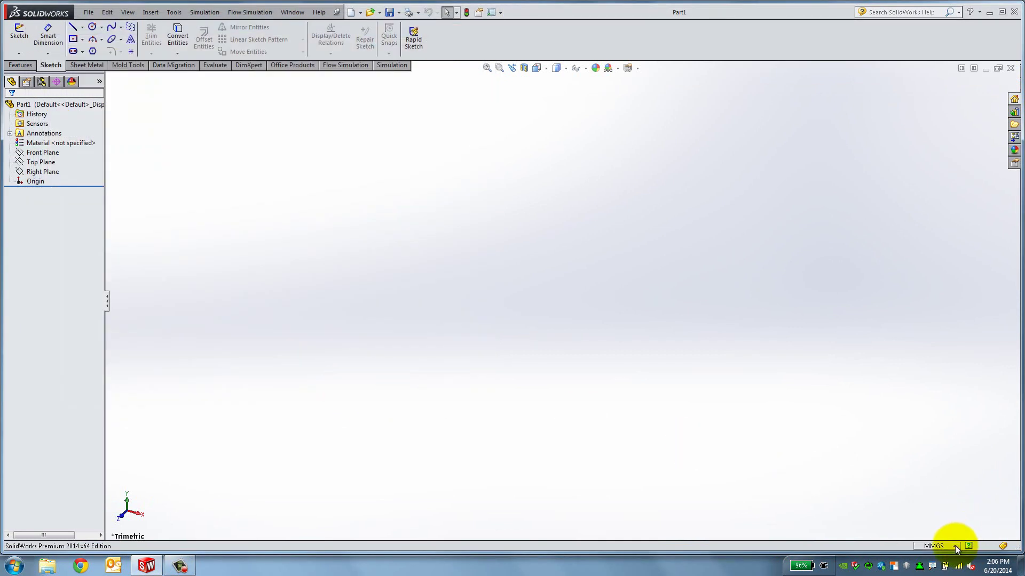
left_click(954, 545)
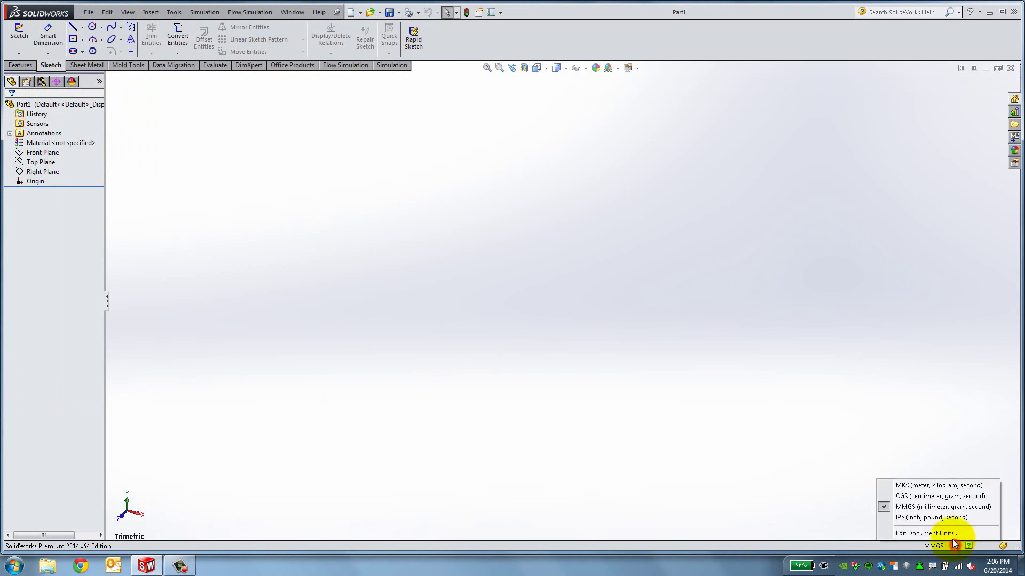
left_click(747, 427)
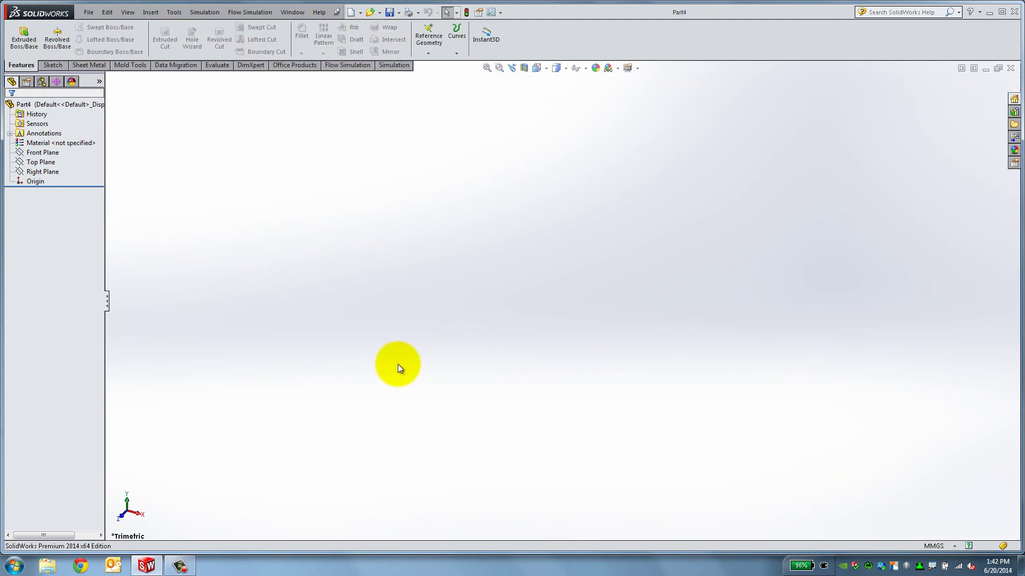
Step: Start and exit a Right Plane sketch, then bring up the Right Plane's menu in the tree
left_click(63, 65)
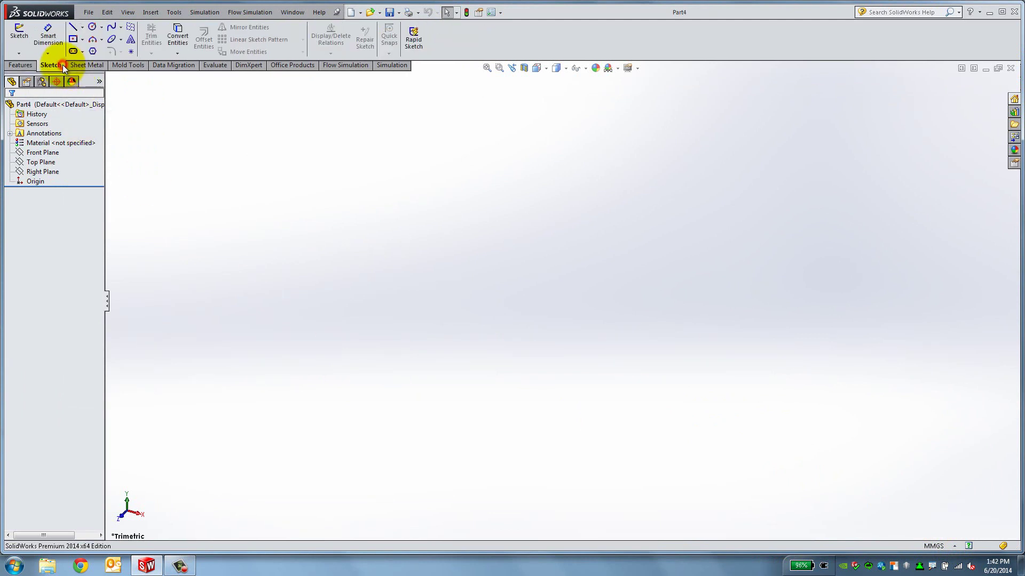
left_click(24, 36)
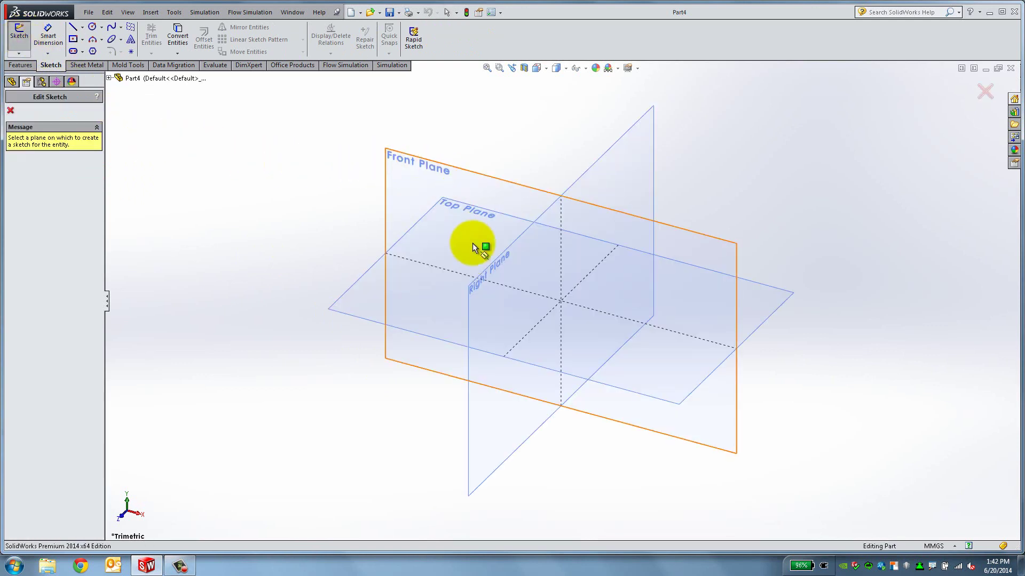
left_click(480, 277)
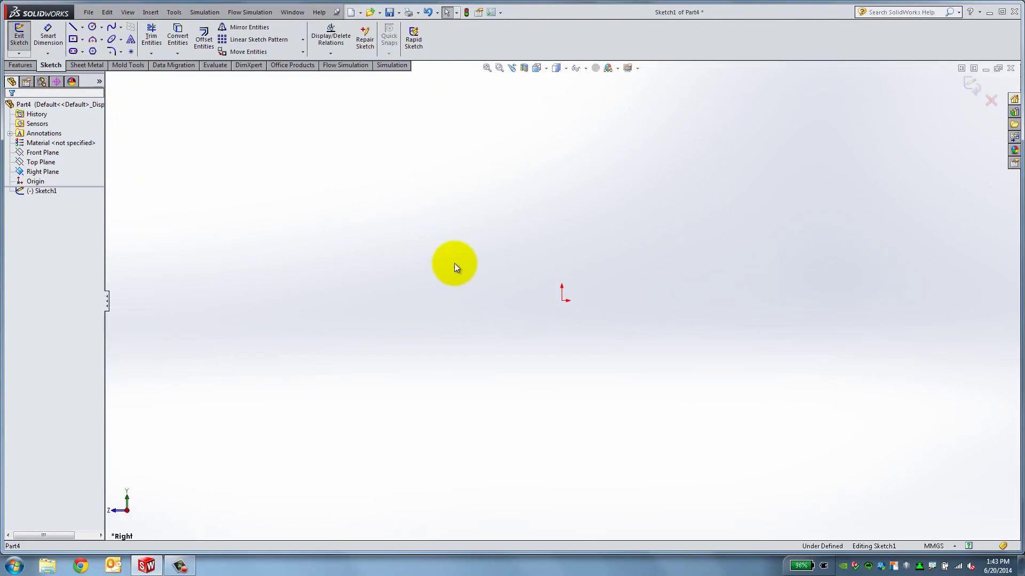
left_click(18, 38)
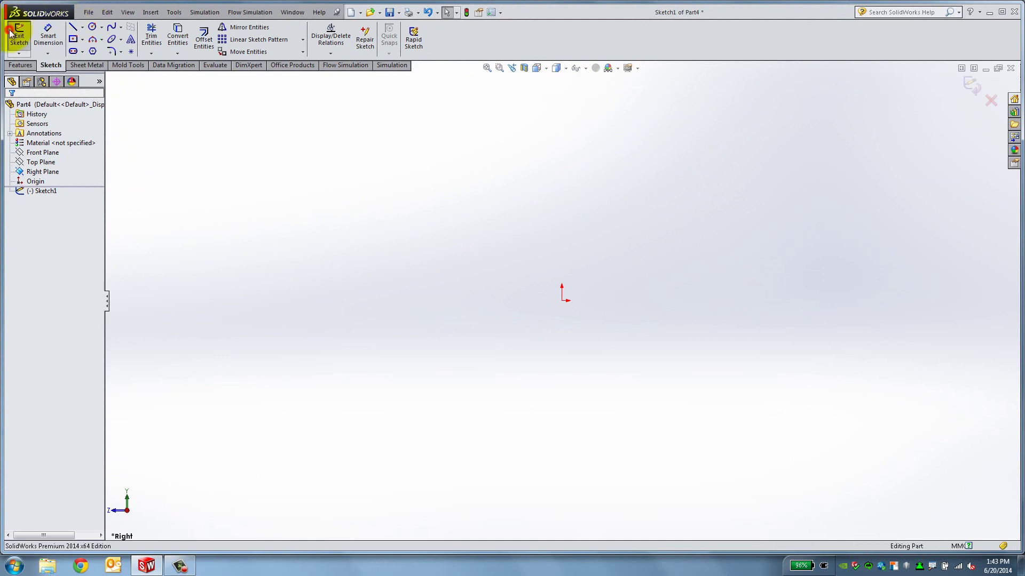
right_click(37, 172)
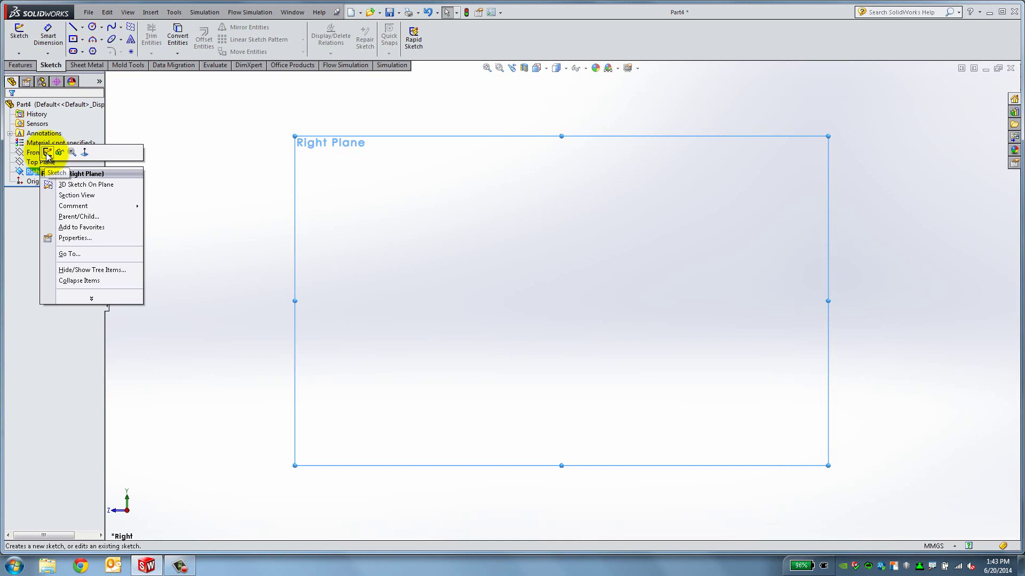
Step: On the Right Plane, draw lines from the origin going up, right, then down below the origin
left_click(47, 153)
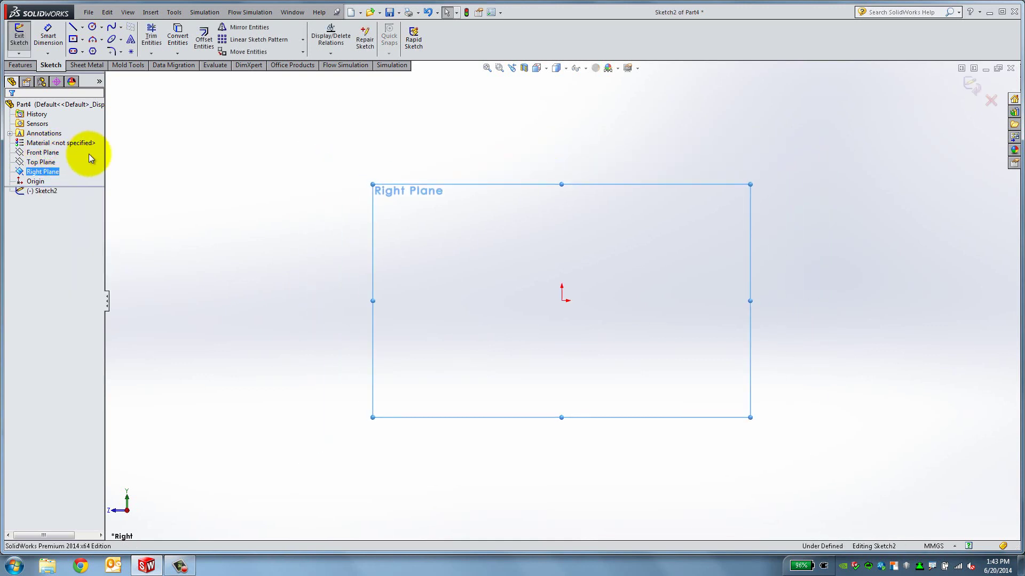
left_click(74, 28)
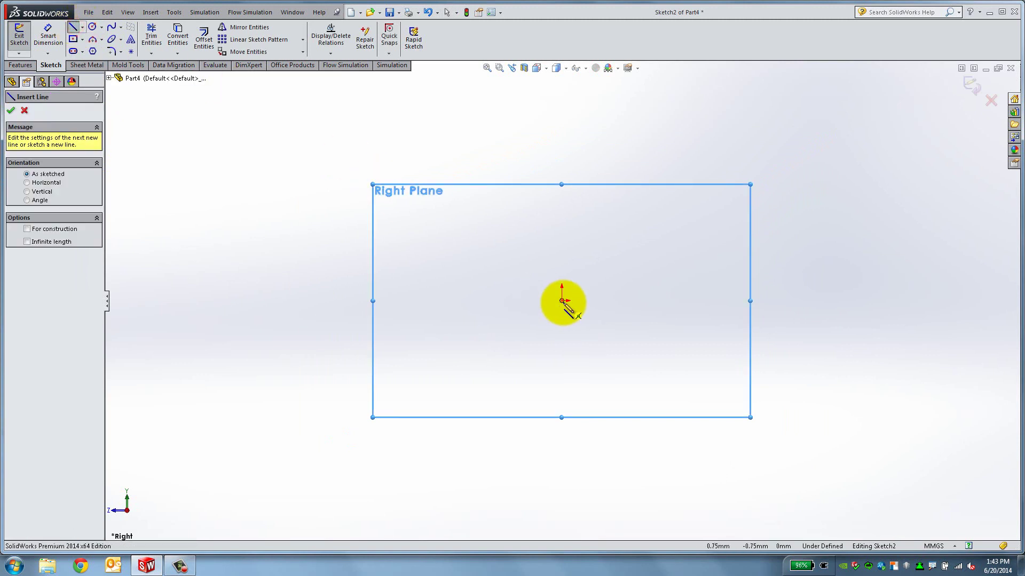
left_click(561, 301)
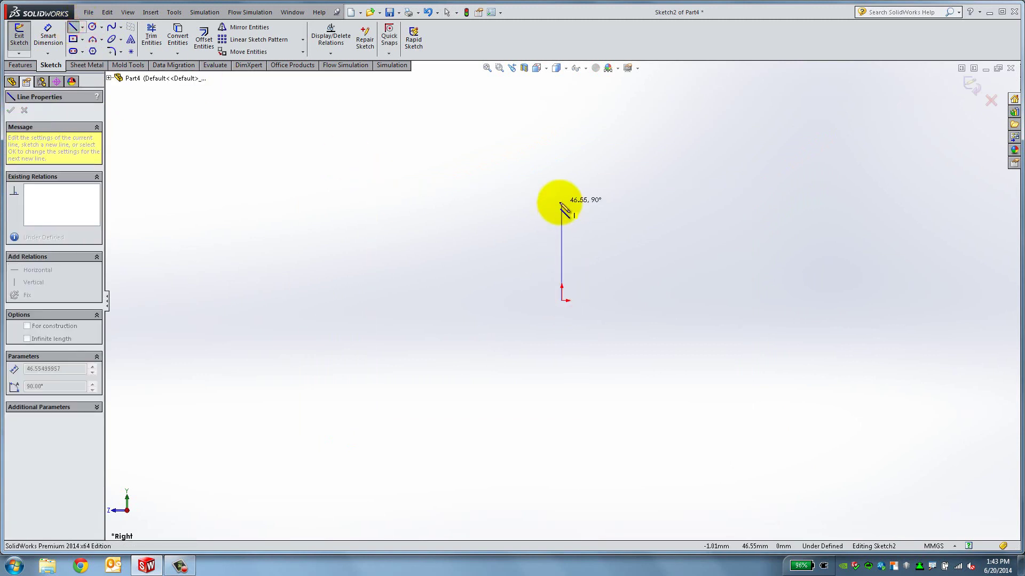
left_click(561, 203)
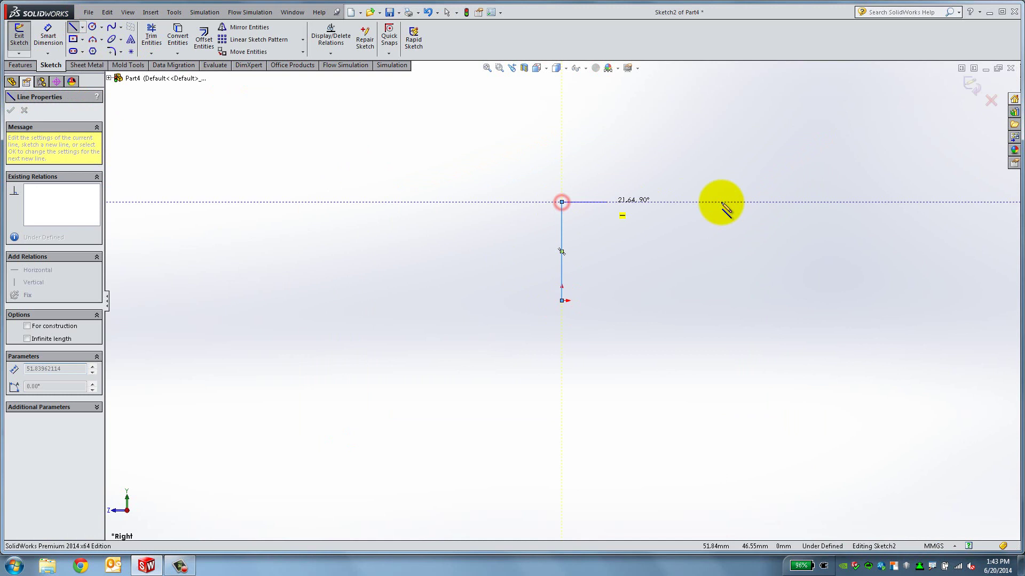
left_click(660, 202)
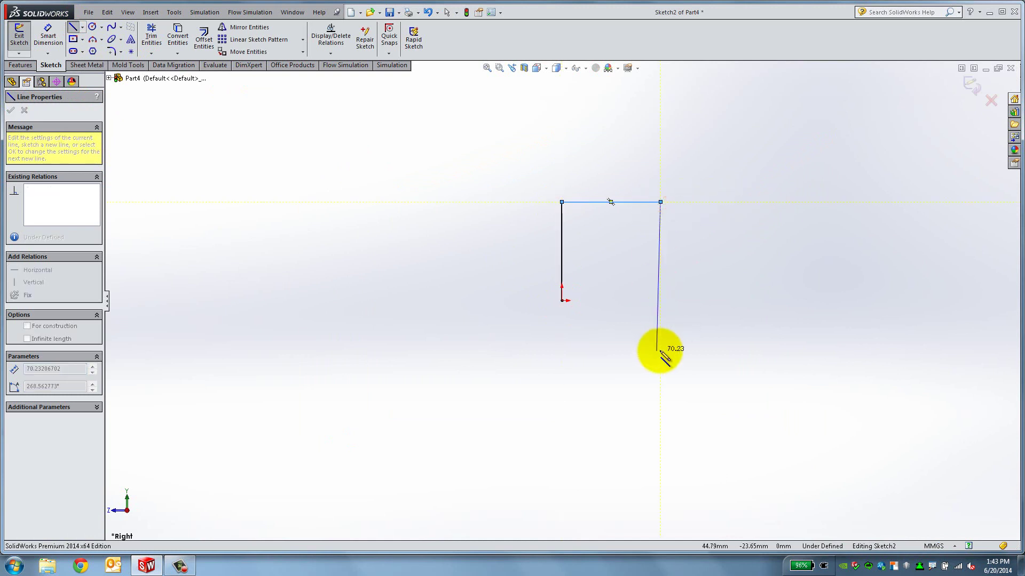
left_click(660, 349)
right_click(728, 250)
left_click(729, 252)
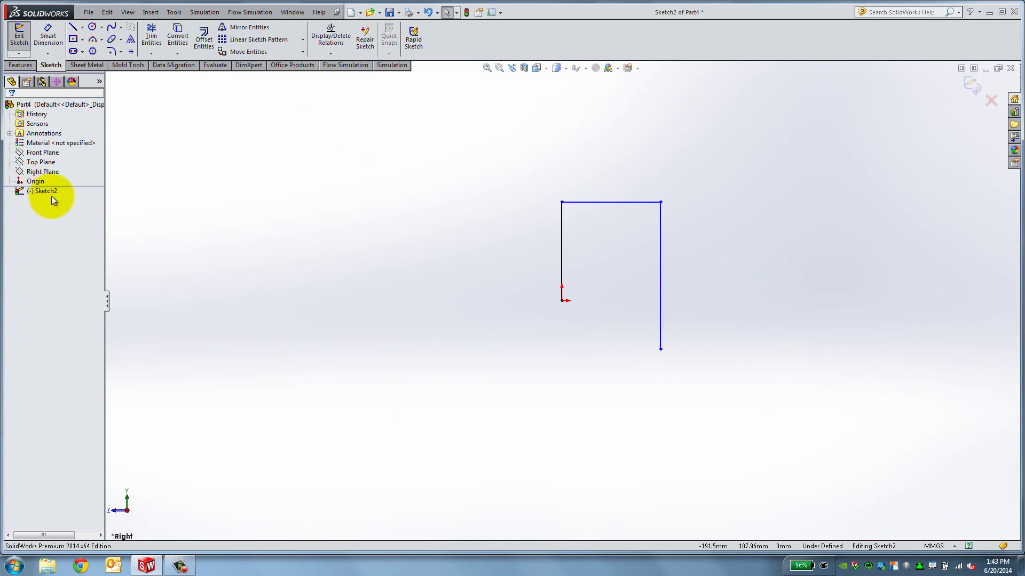
Step: Dimension the left vertical line and the top horizontal line, both at 25 mm
left_click(48, 31)
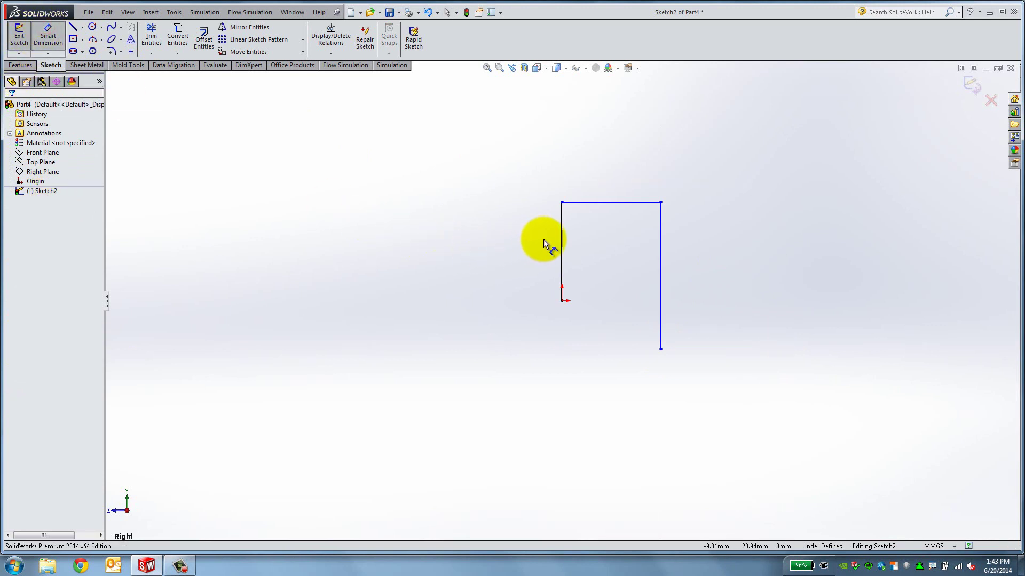
left_click(561, 233)
left_click(477, 252)
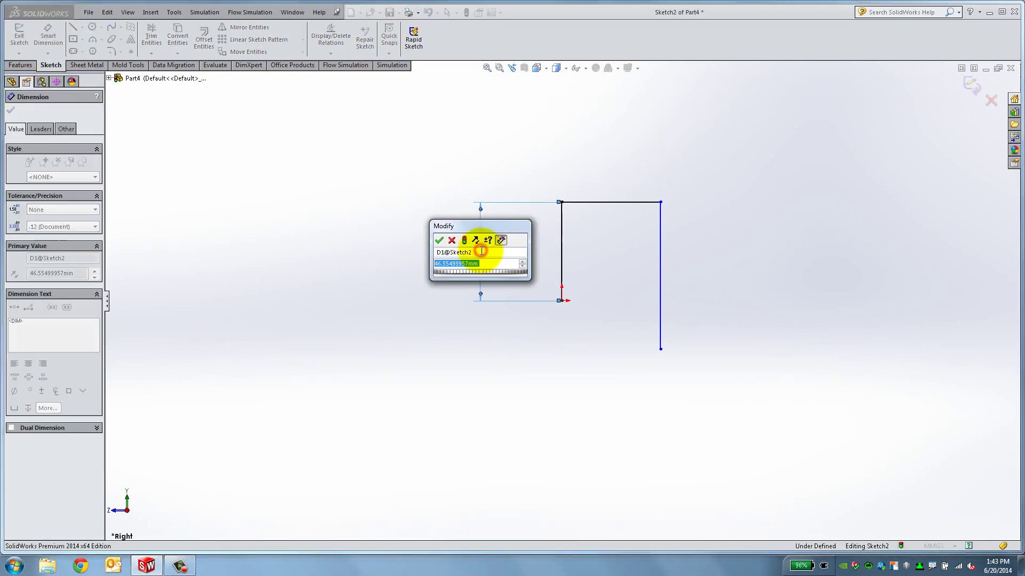
type("25")
key("Return")
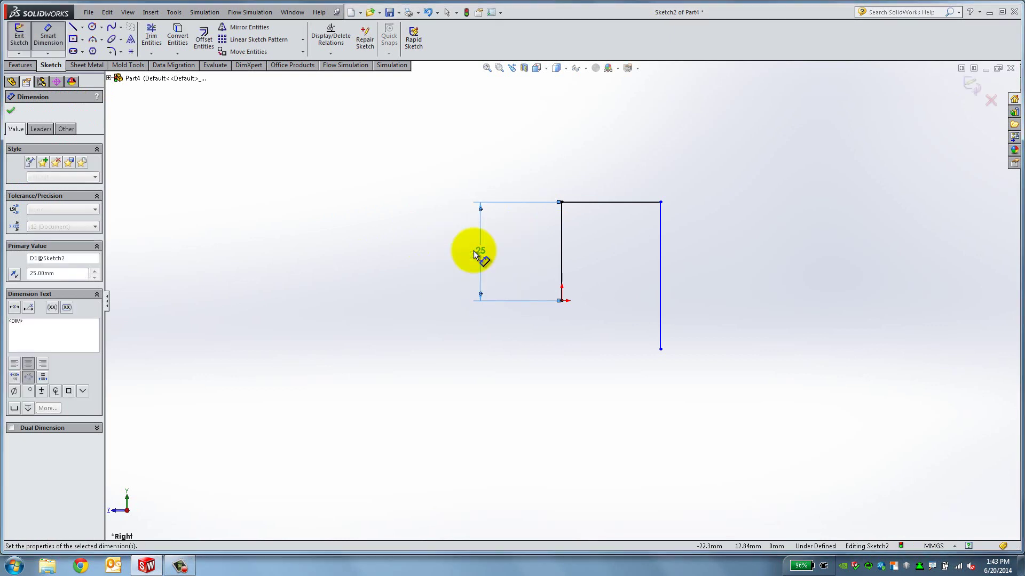
left_click(600, 206)
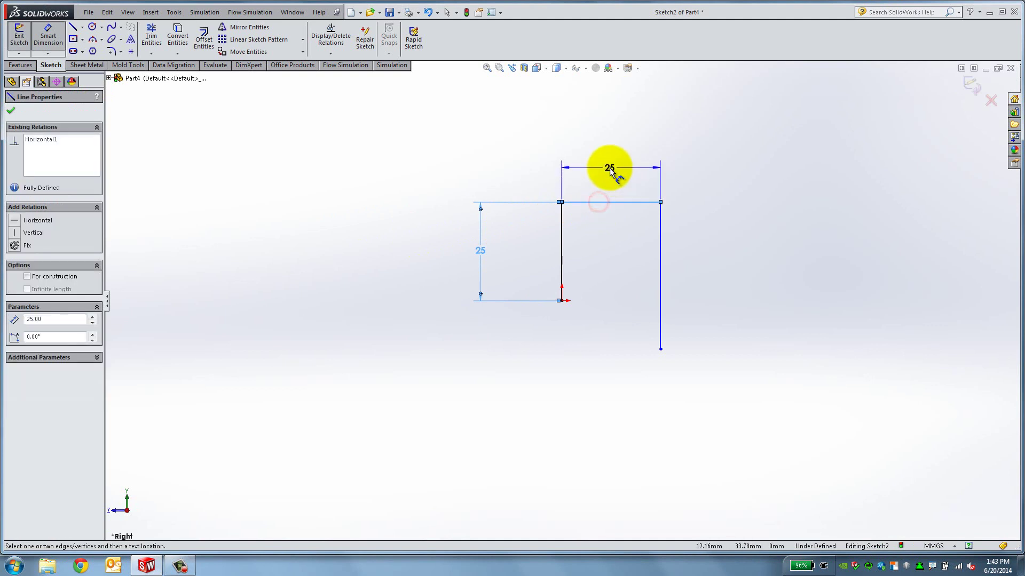
left_click(613, 169)
key("Return")
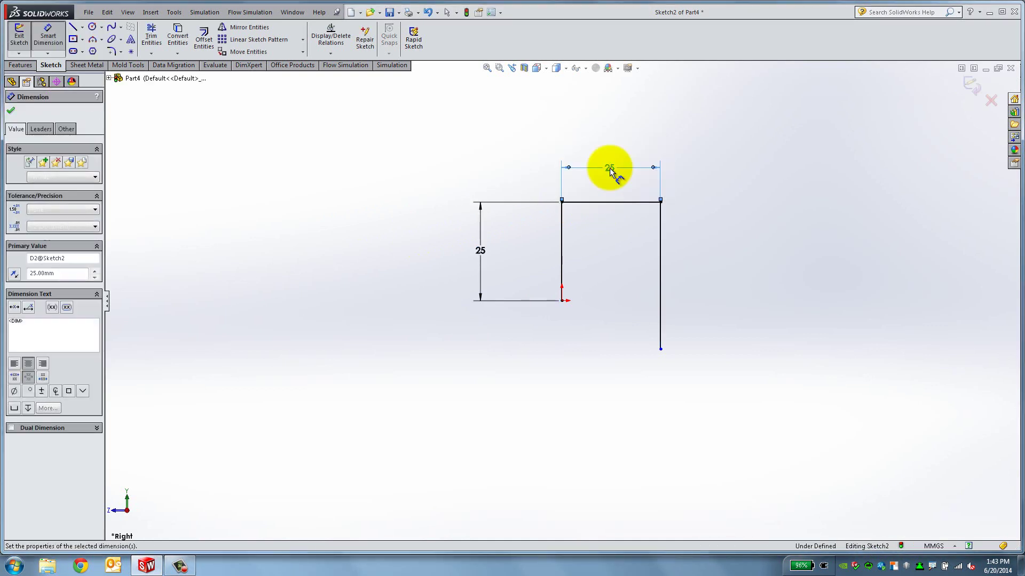
left_click(12, 111)
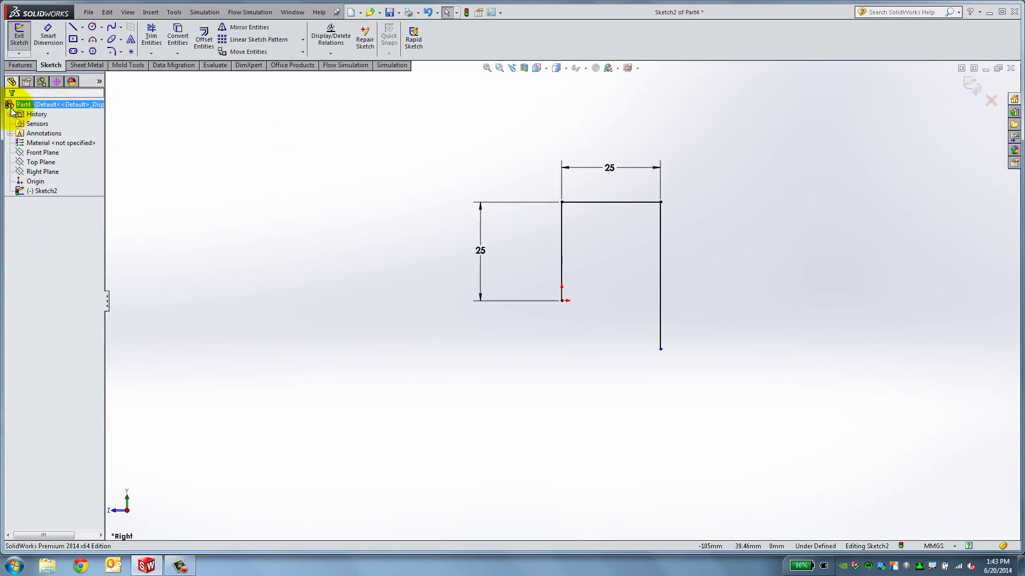
Step: Adjust the right leg's lower end point, then try adding a relation between the legs and cancel
left_click_drag(661, 349, 690, 357)
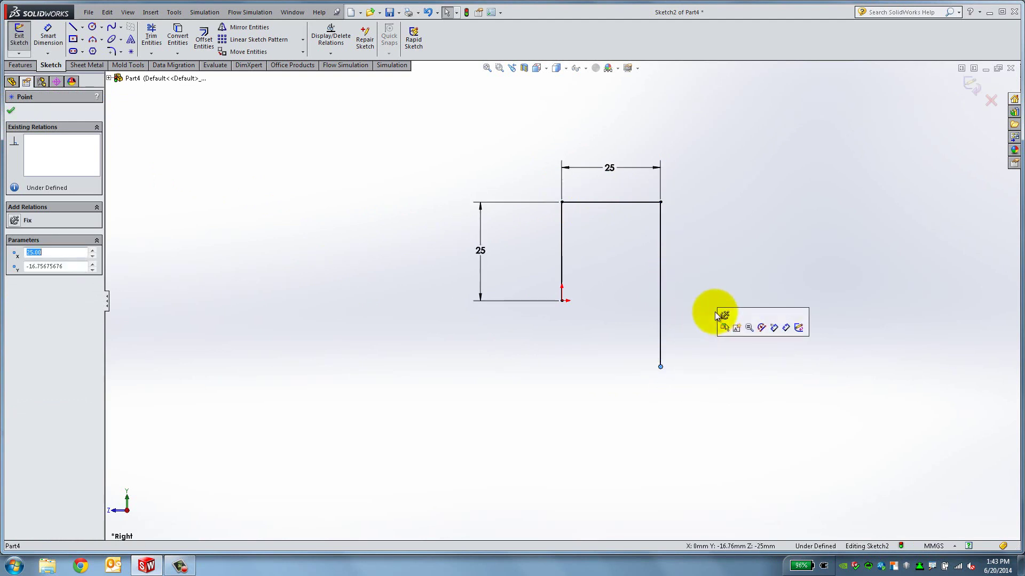
left_click(700, 255)
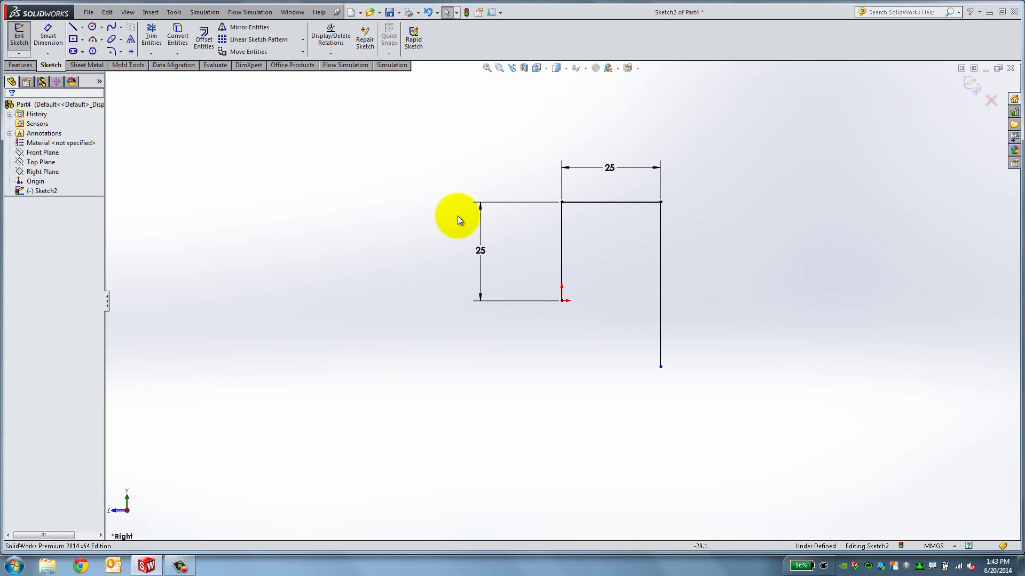
left_click(338, 55)
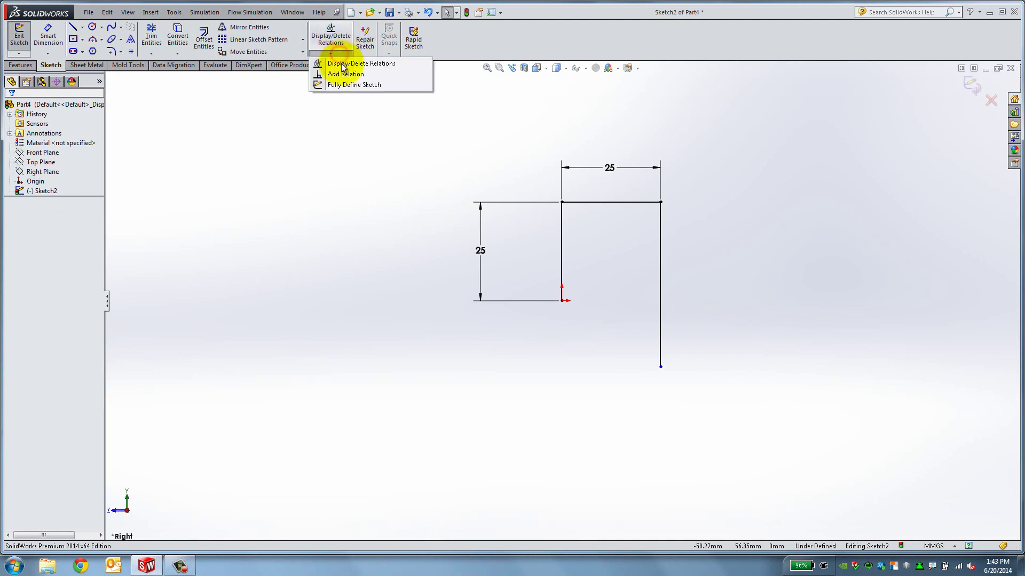
left_click(344, 74)
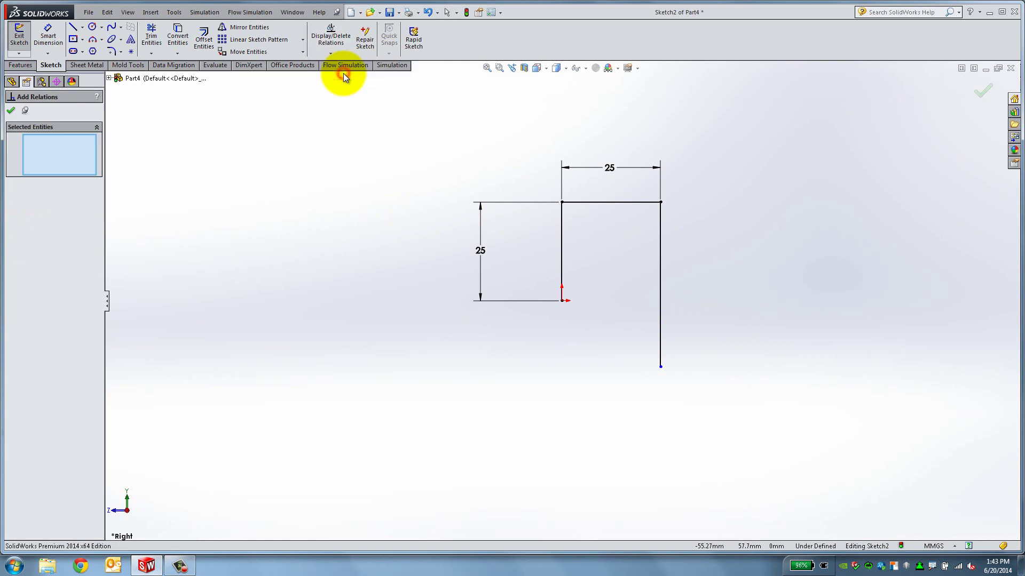
left_click(560, 233)
left_click(660, 240)
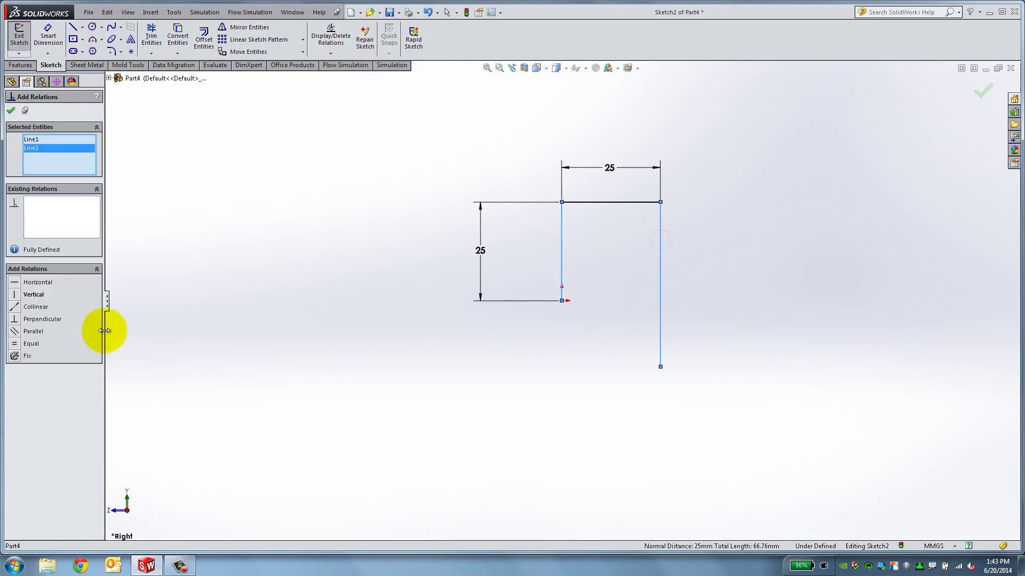
key("Escape")
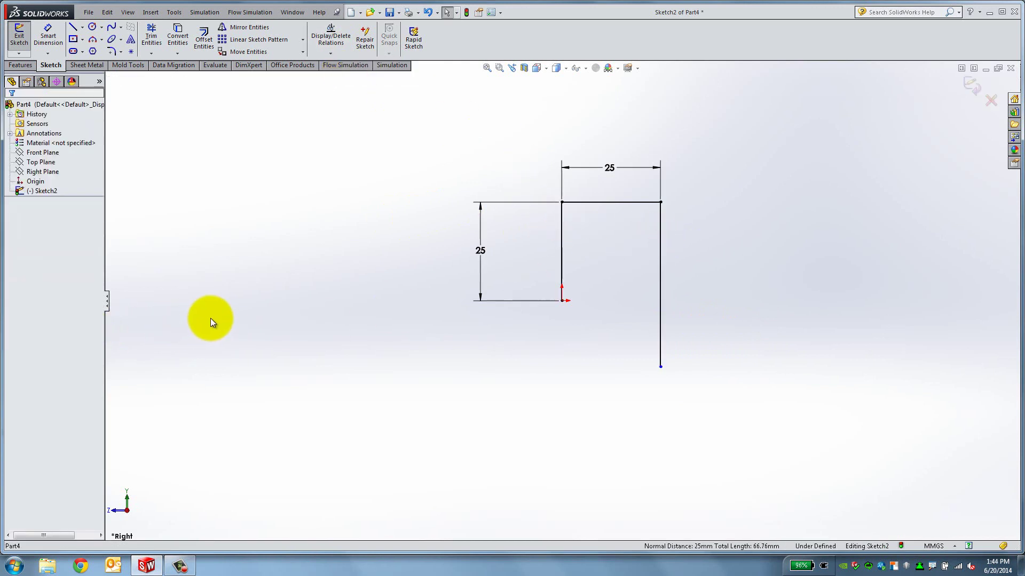
Step: Make both vertical legs equal in length and exit the sketch
key("ctrl")
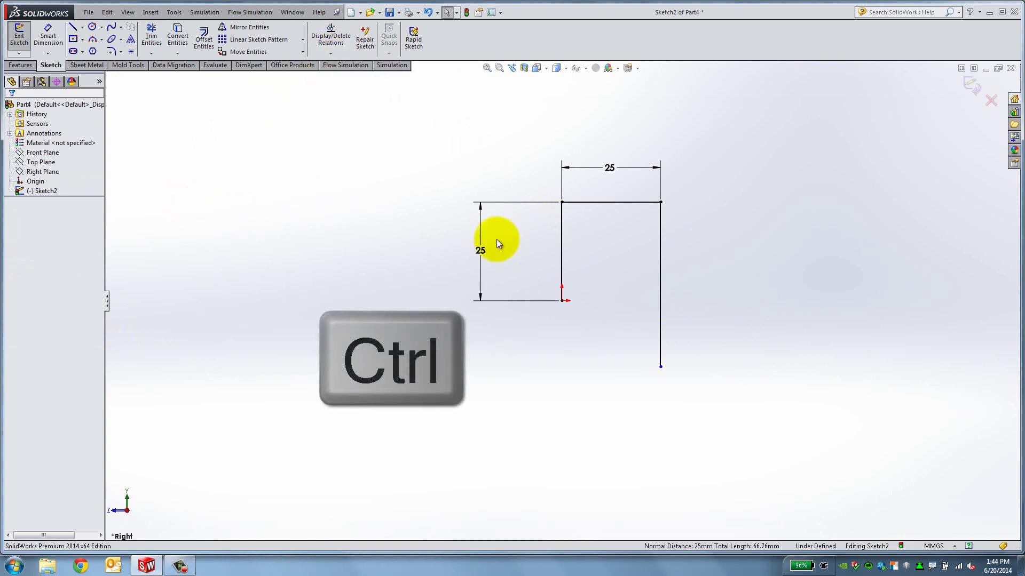
left_click(557, 240, "ctrl")
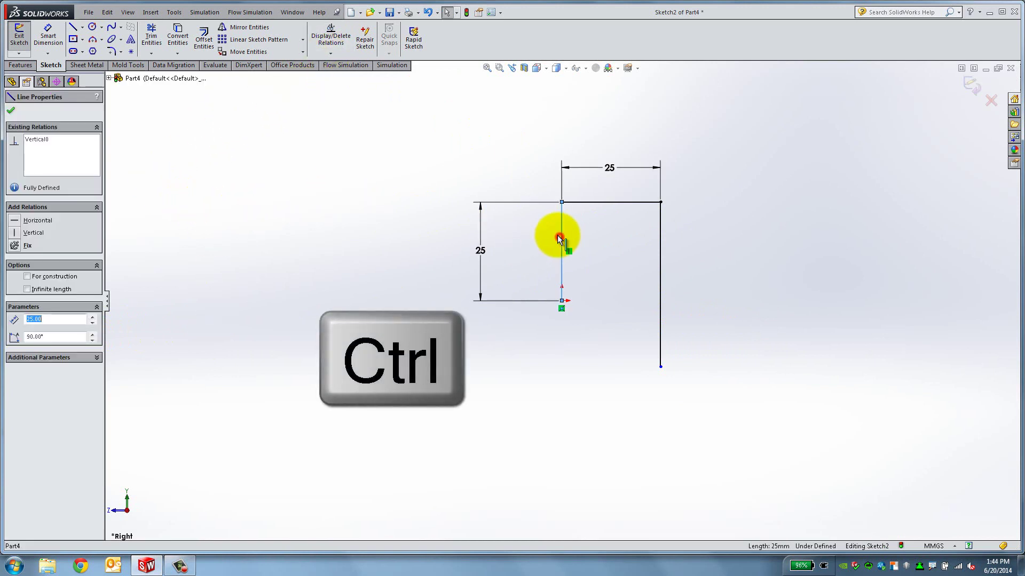
left_click(661, 245, "ctrl")
left_click(14, 346)
left_click(11, 111)
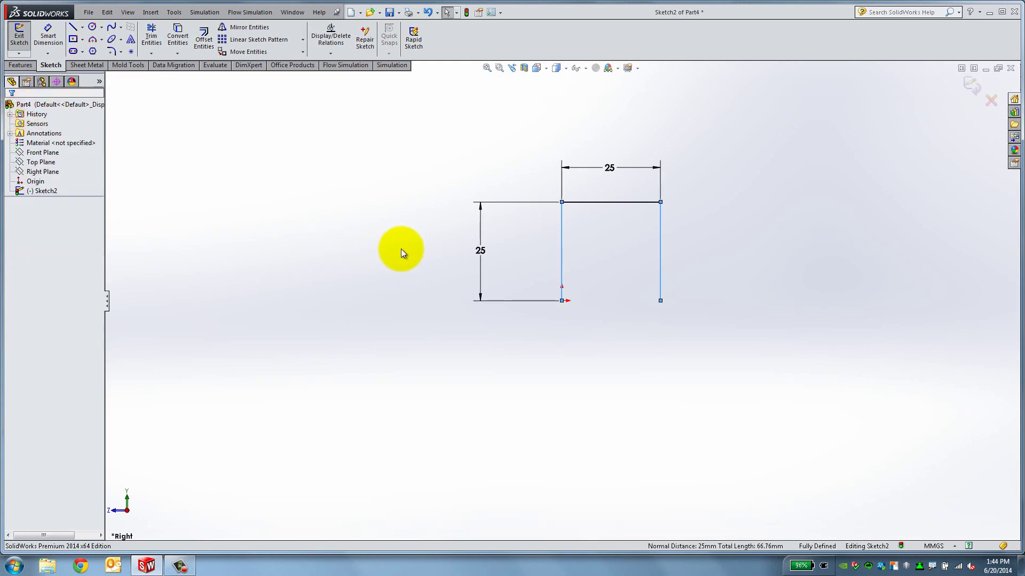
left_click(18, 40)
Step: Reopen Sketch2 for editing and offset the three-line outline 3.17 mm inward
left_click(37, 192)
right_click(37, 196)
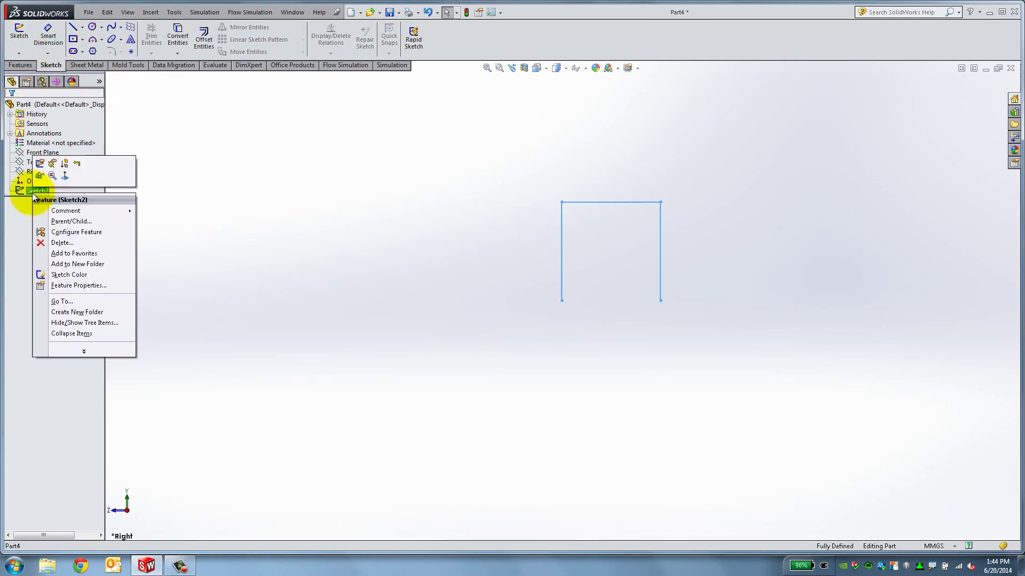
left_click(40, 163)
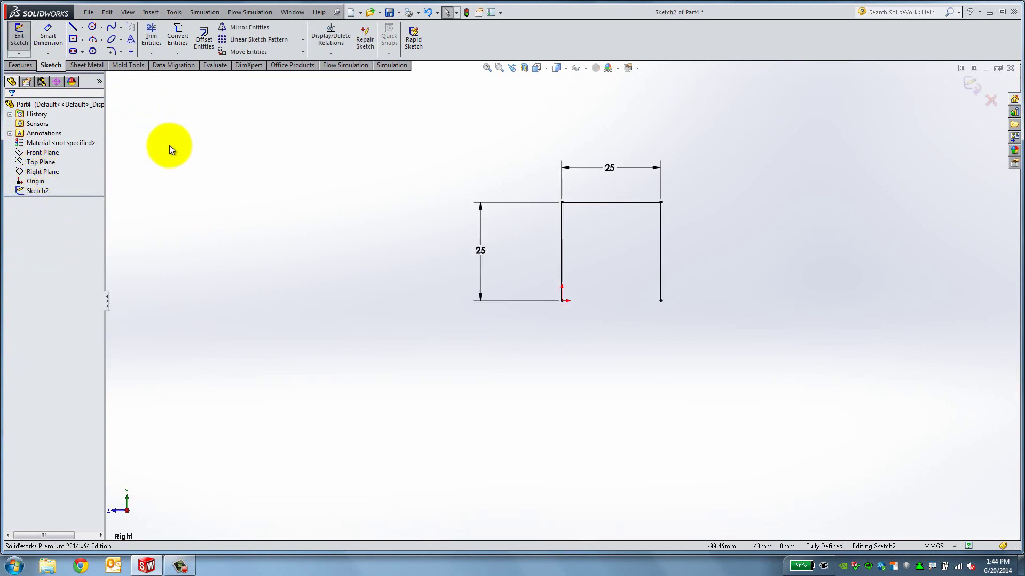
left_click(203, 40)
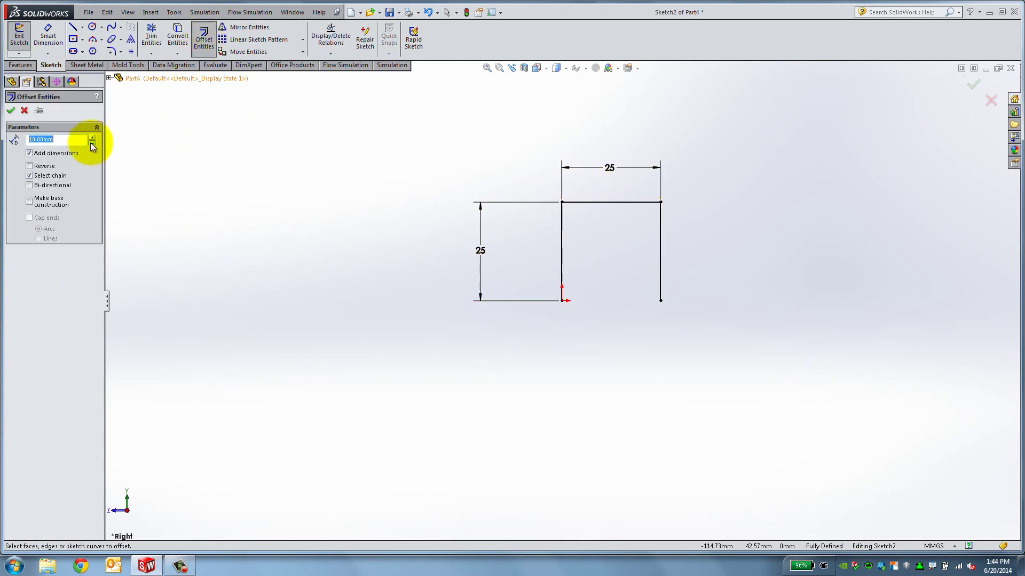
type("3.17mm")
left_click(562, 231)
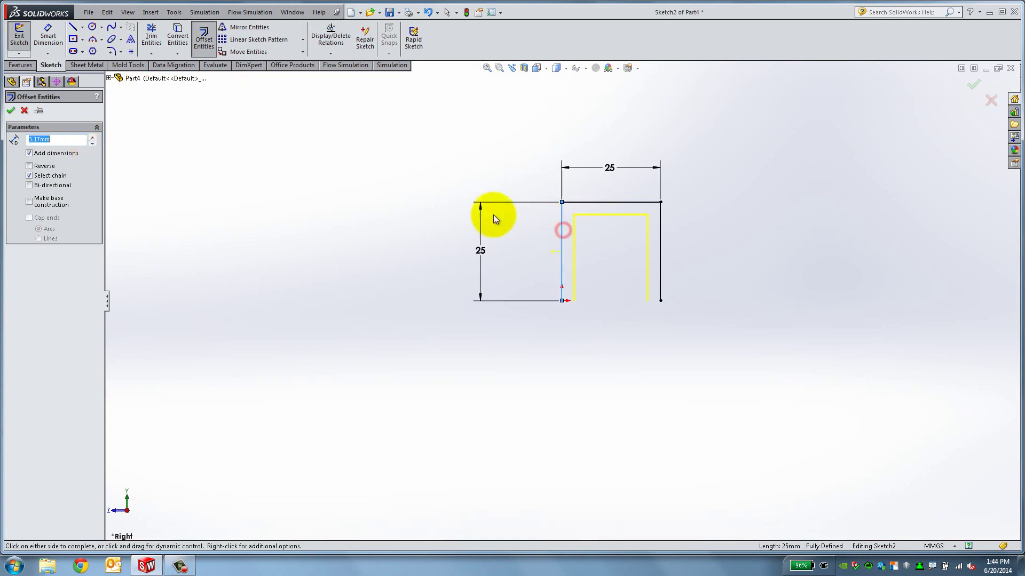
left_click(41, 165)
left_click(42, 167)
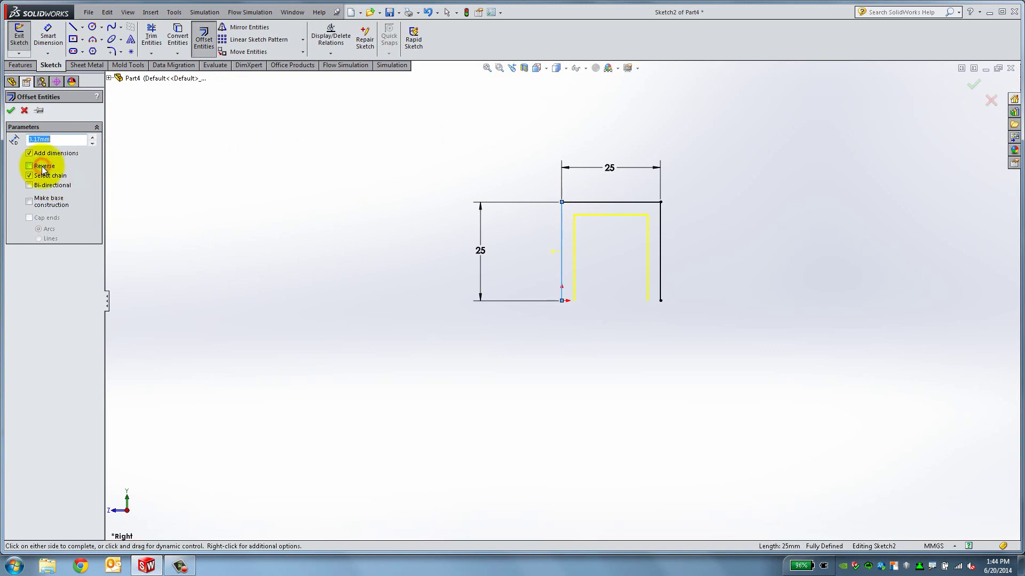
left_click(11, 110)
Step: Draw short lines closing the bottom ends of both legs
left_click(73, 27)
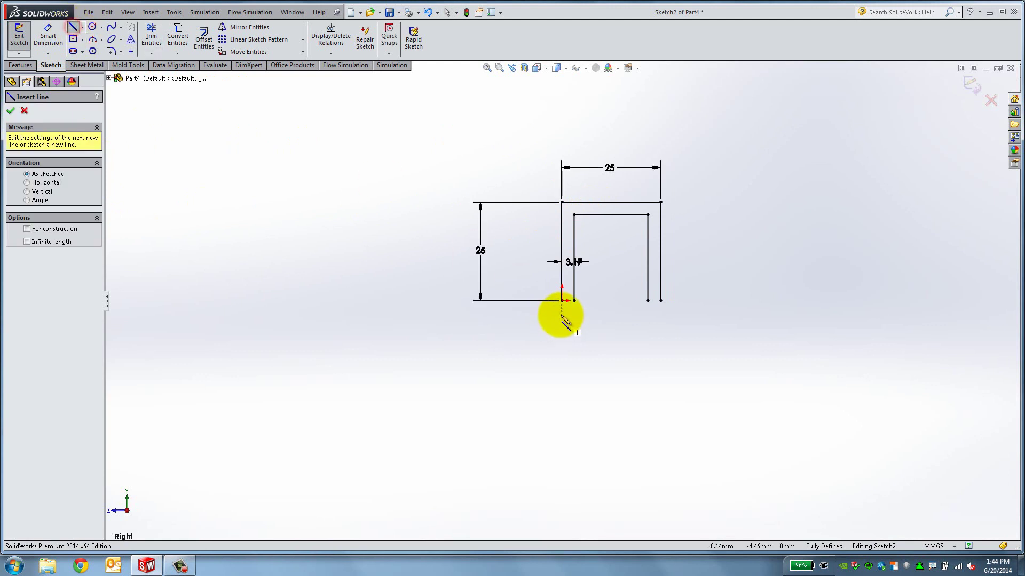
left_click_drag(562, 300, 574, 301)
left_click_drag(647, 300, 661, 301)
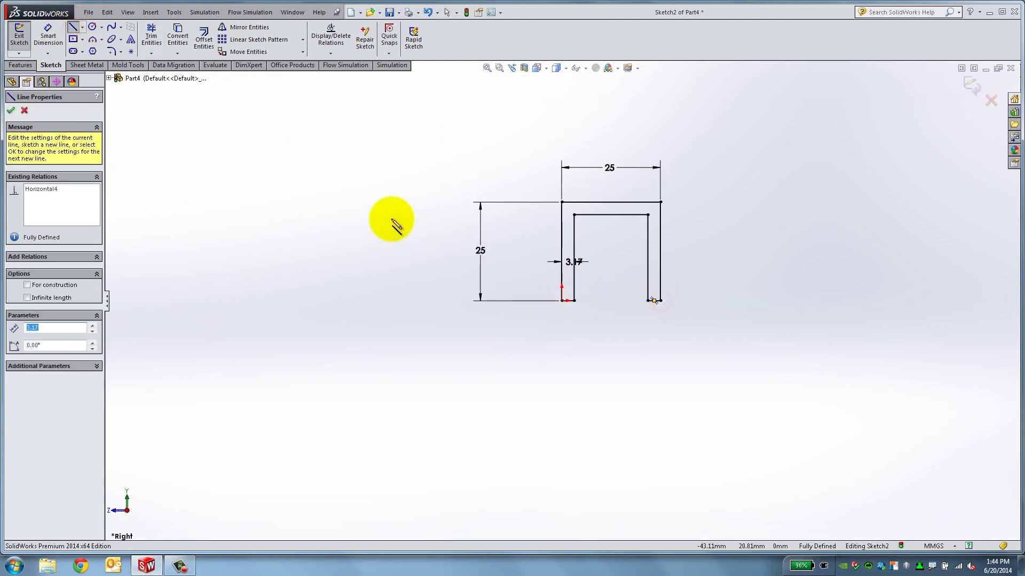
left_click(11, 109)
left_click(12, 111)
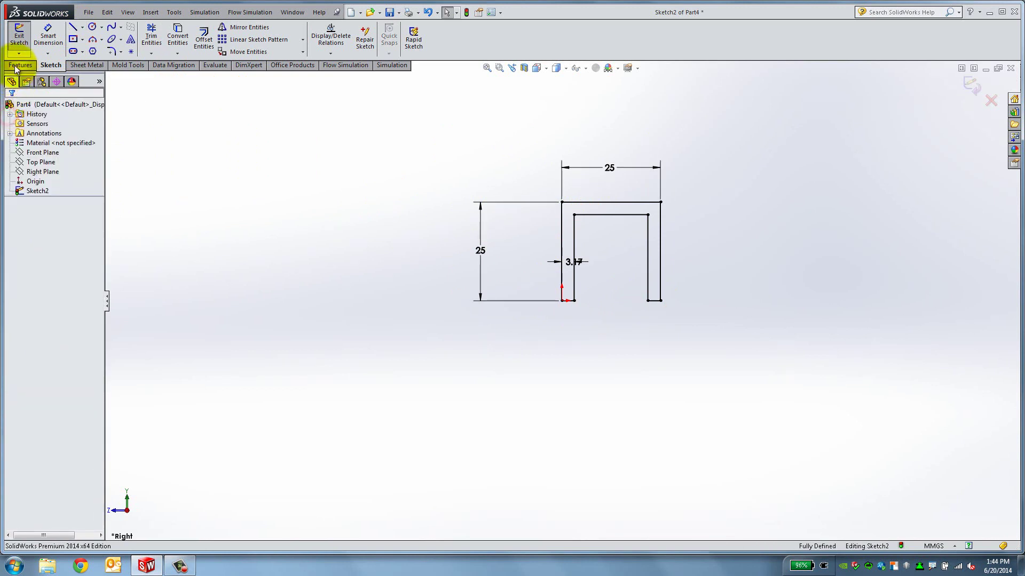
Step: Extrude the sketch Mid Plane to 102 mm, then orbit to view the channel
left_click(17, 66)
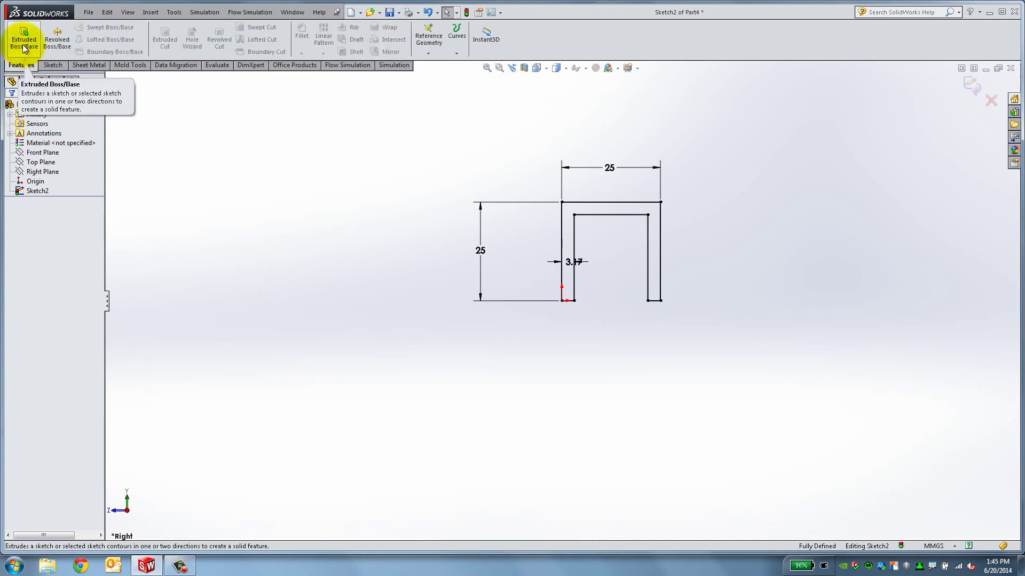
left_click(23, 43)
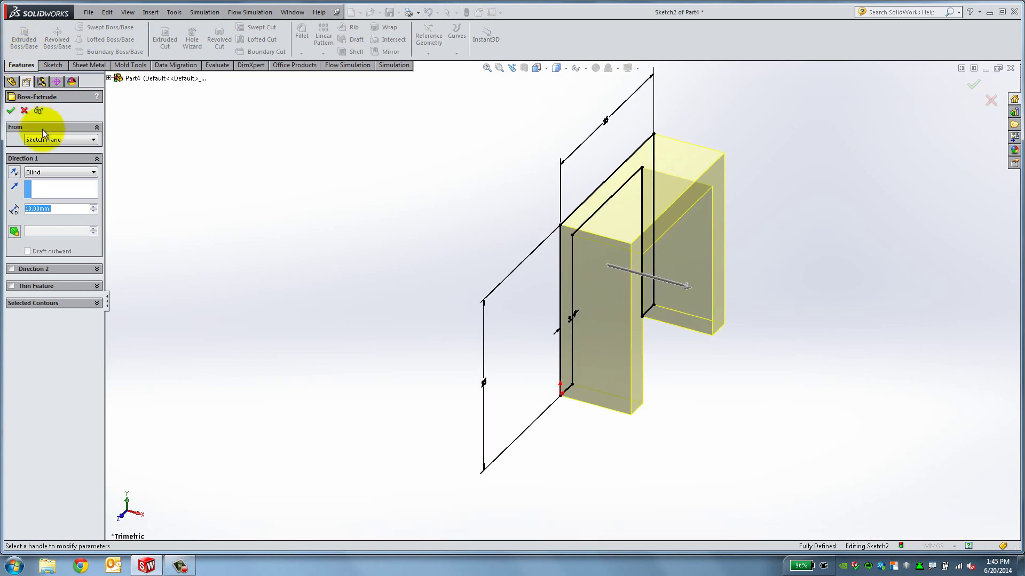
left_click(43, 171)
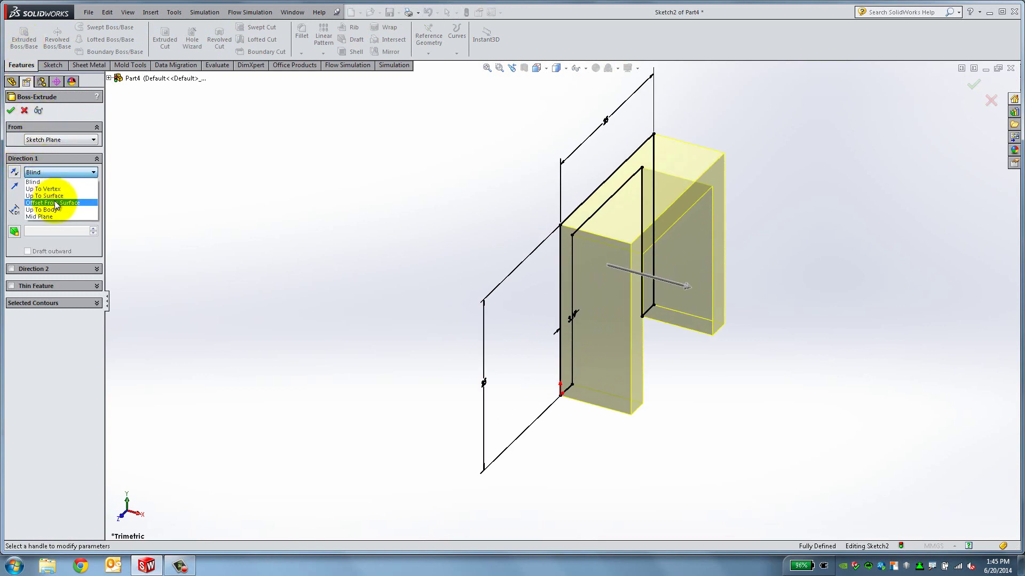
left_click(62, 215)
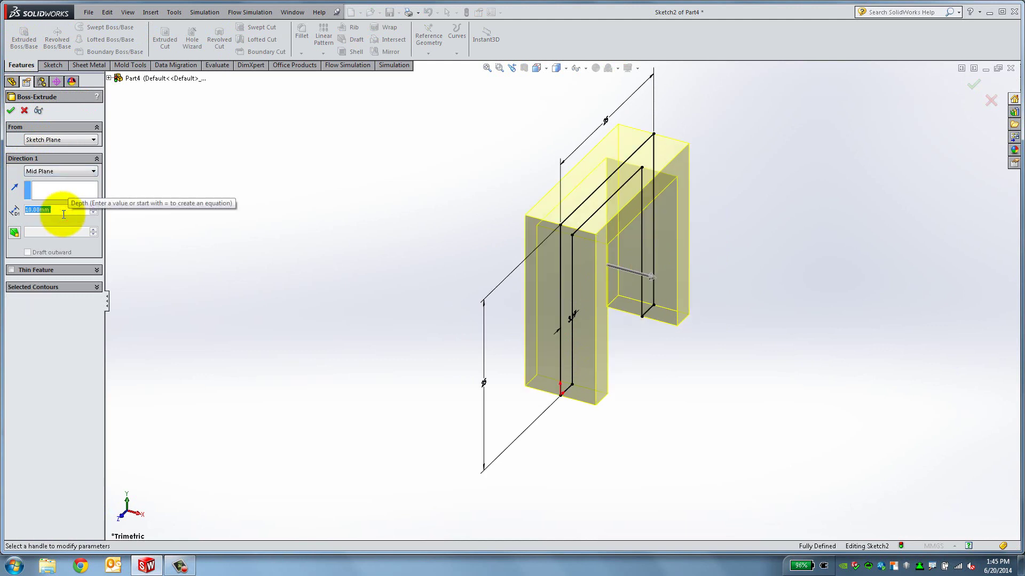
type("102")
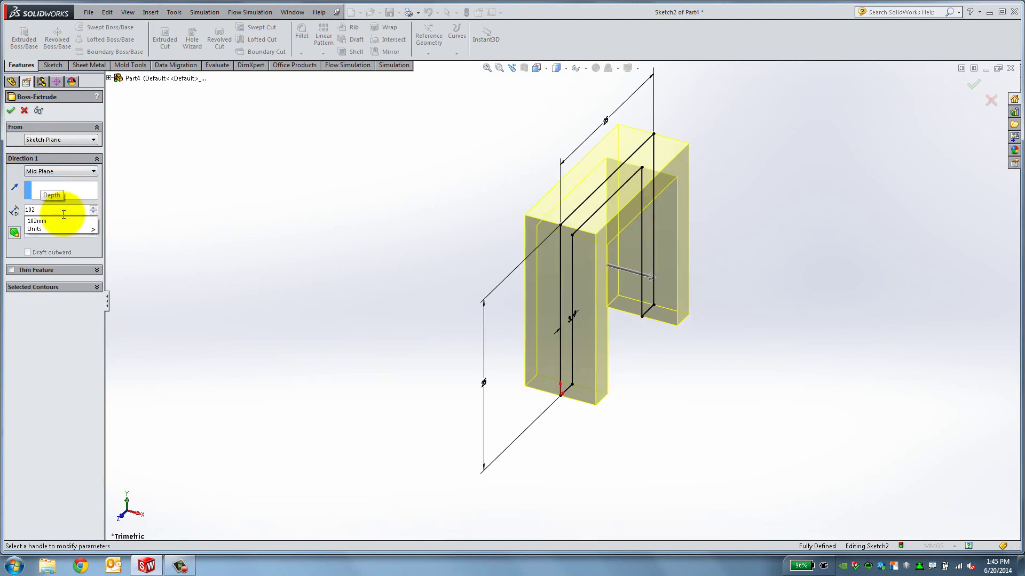
key("Return")
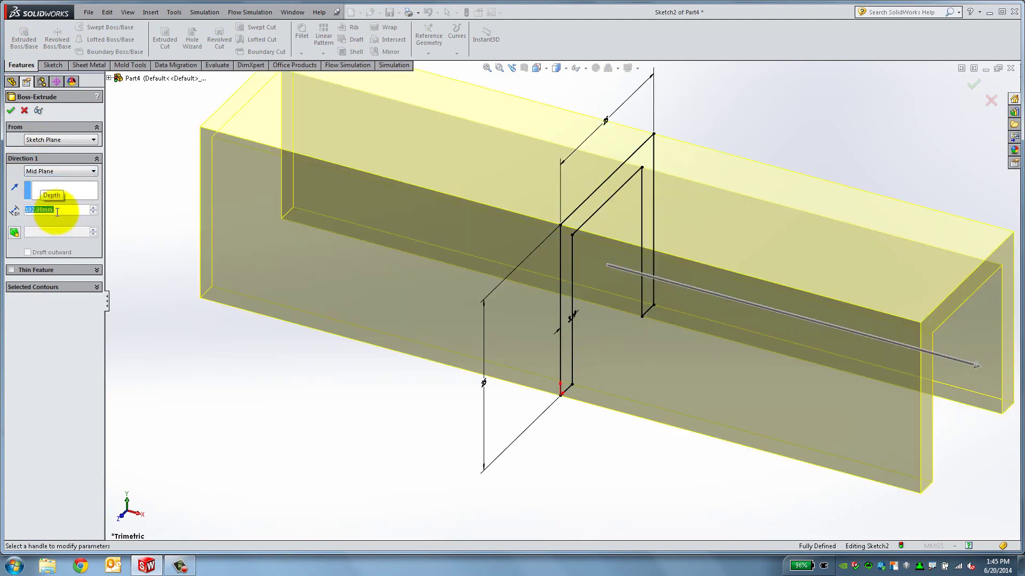
left_click(11, 110)
scroll(517, 259, "up", 3)
middle_click_drag(518, 258, 401, 367)
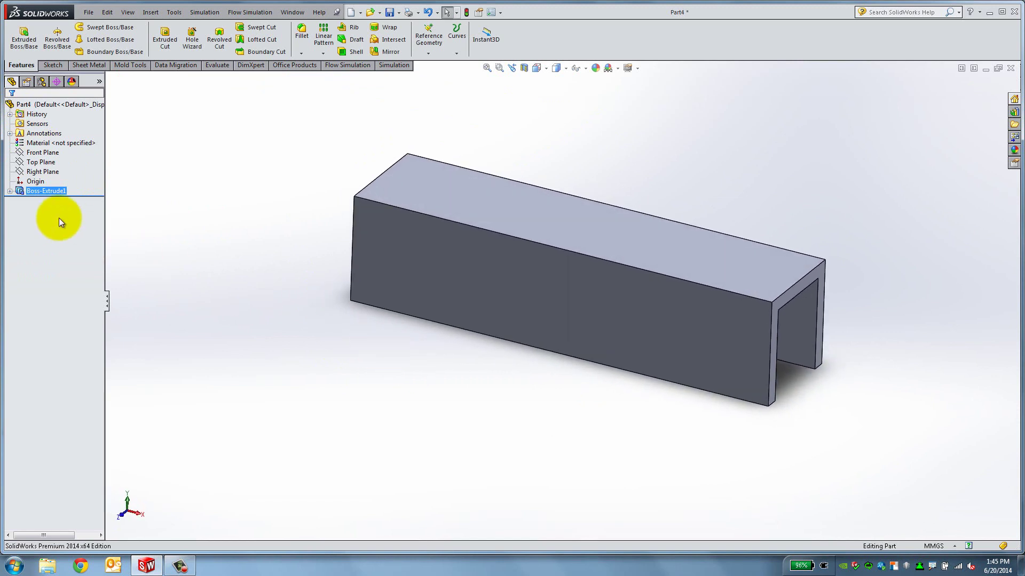
Step: Reopen Boss-Extrude1's settings, accept them unchanged, and expand it to show Sketch2
right_click(27, 191)
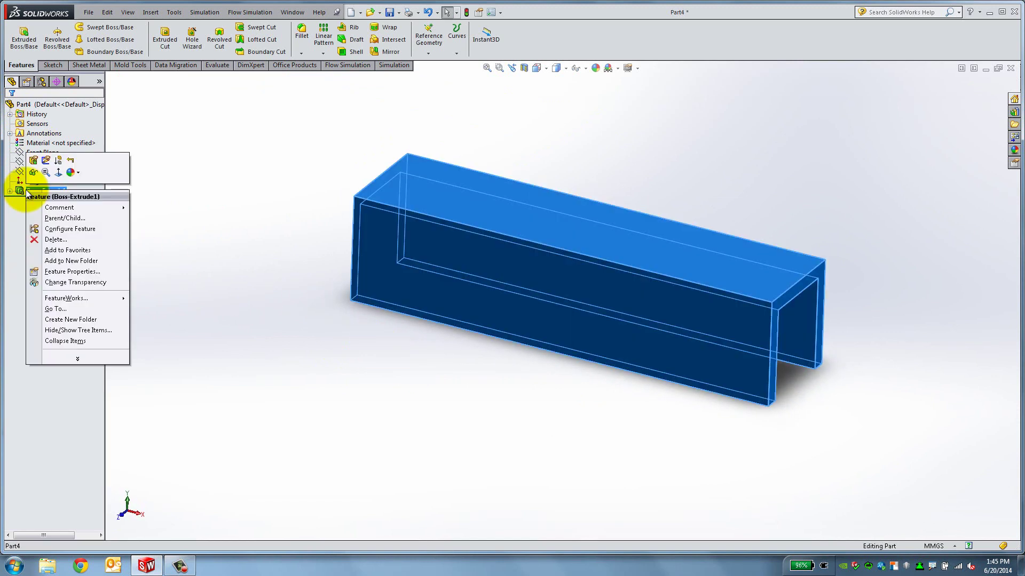
left_click(35, 159)
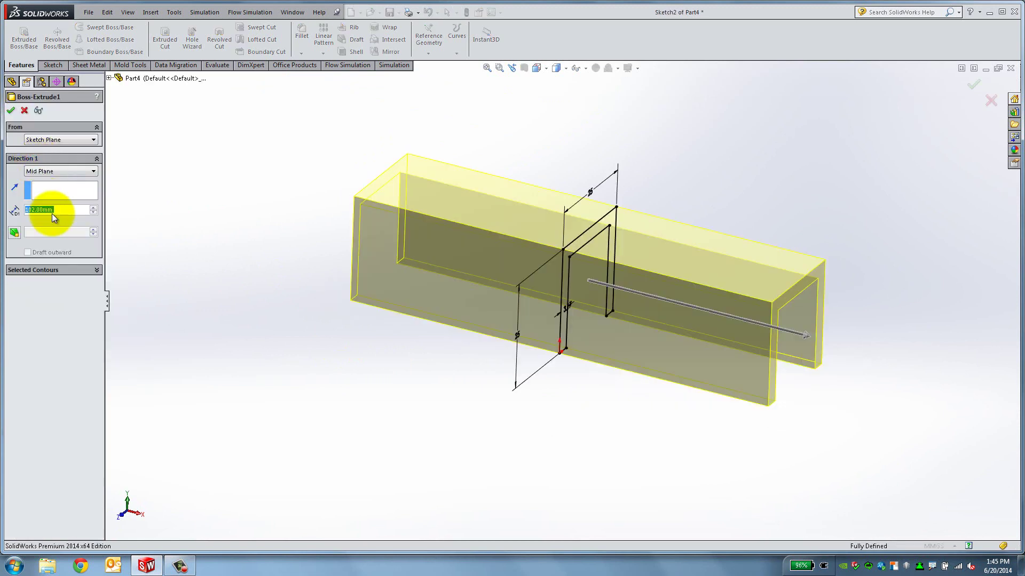
left_click(11, 110)
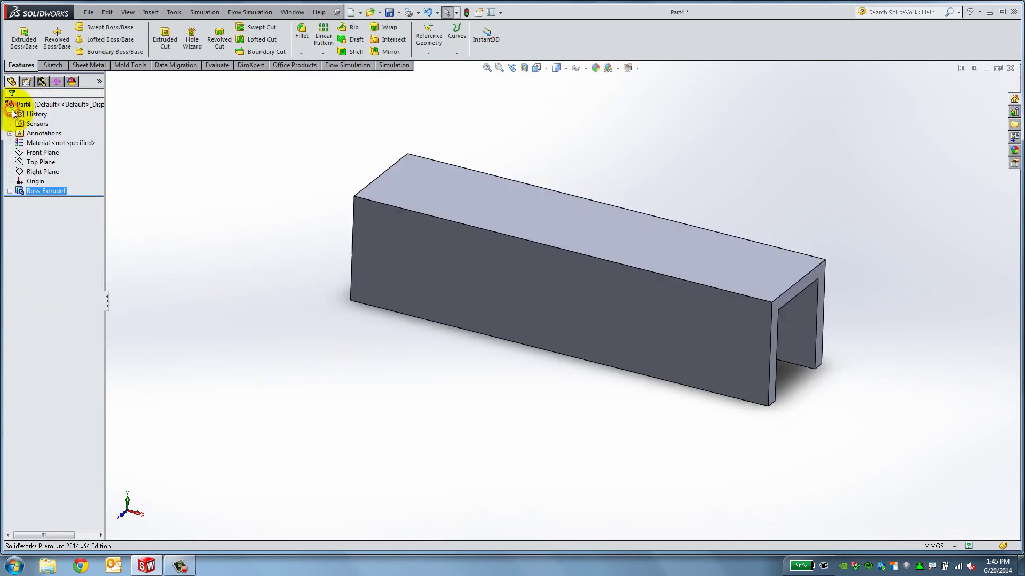
left_click(10, 190)
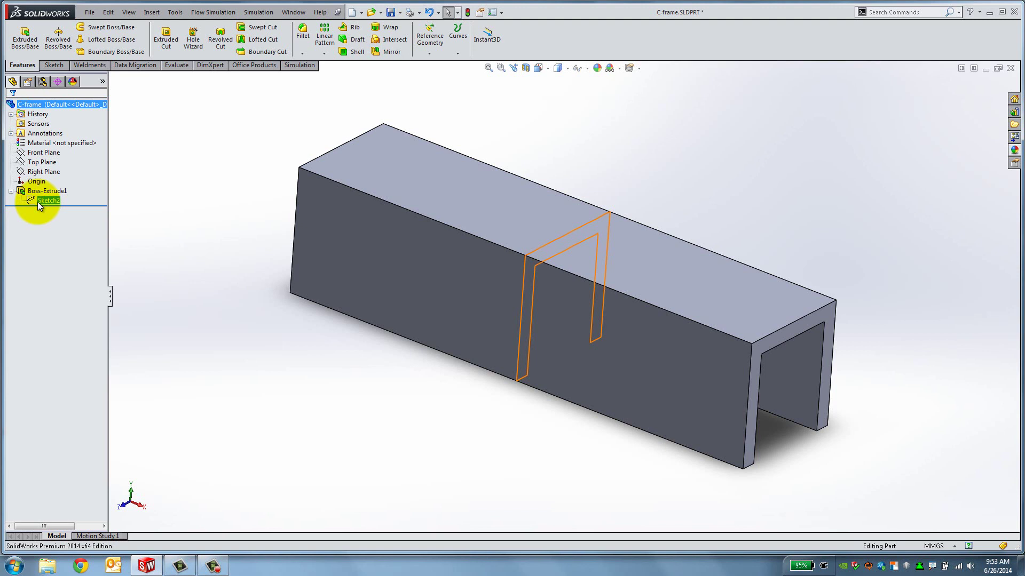
right_click(37, 202)
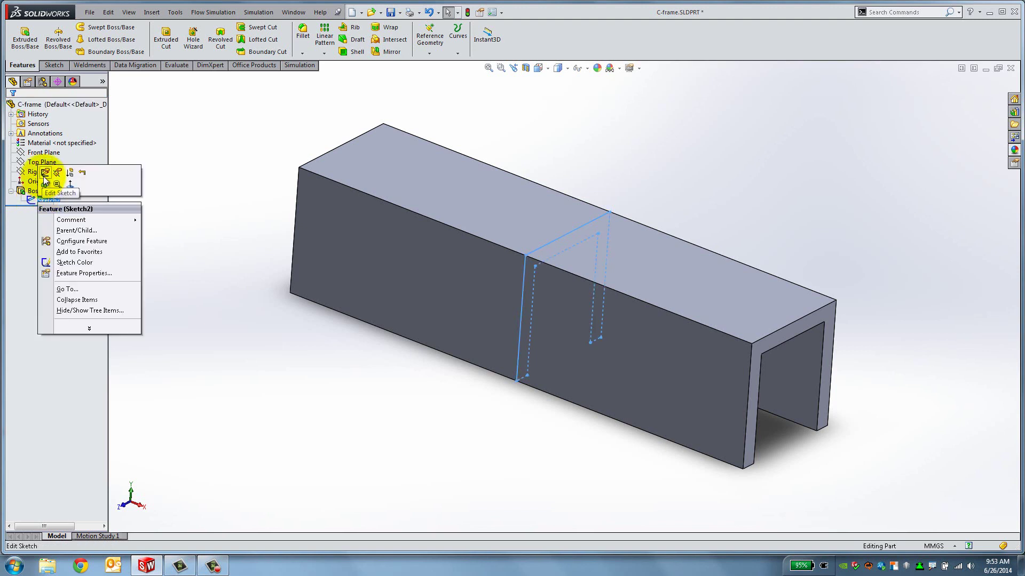
left_click(195, 166)
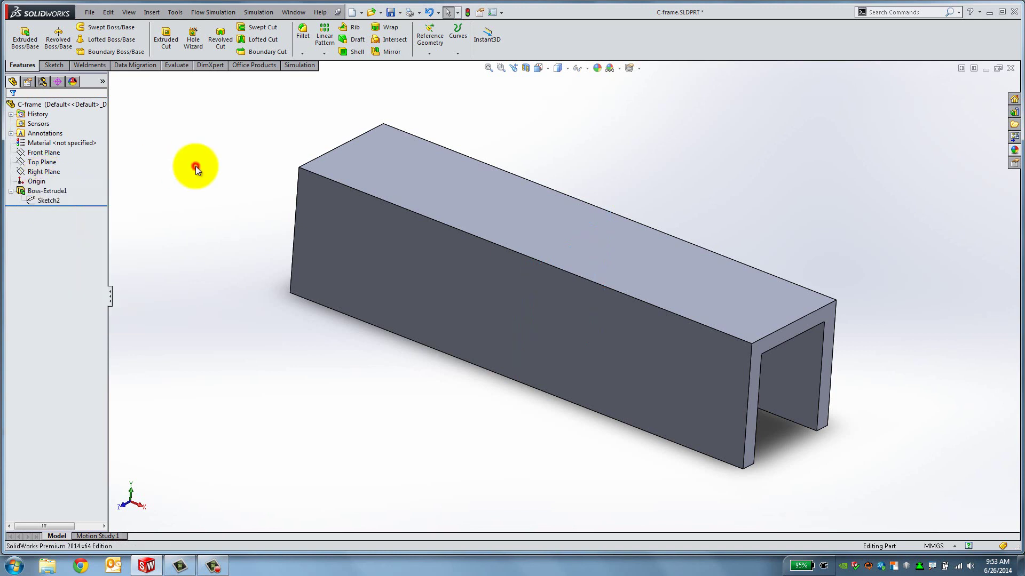
left_click(56, 192)
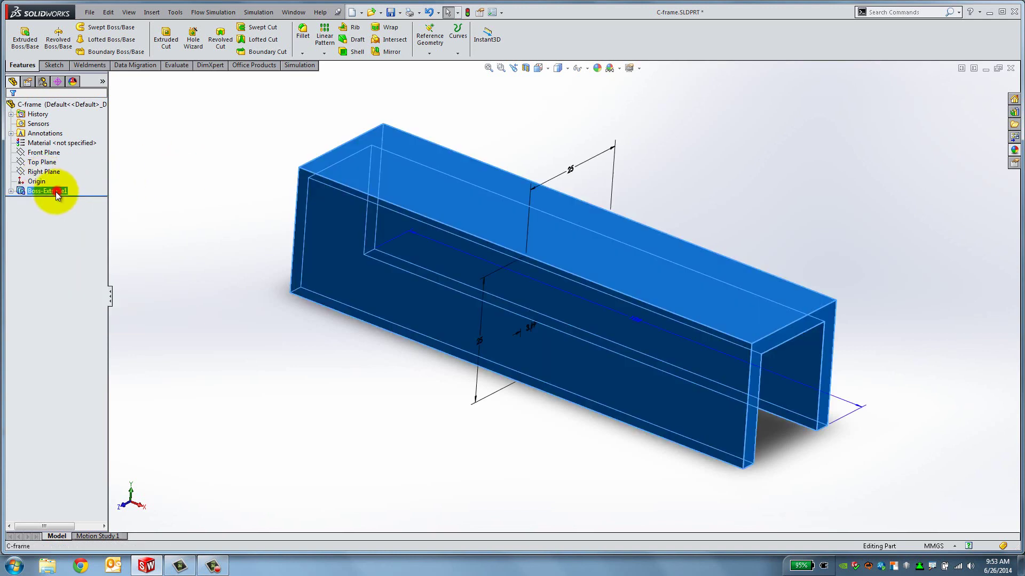
left_click(477, 343)
double_click(478, 342)
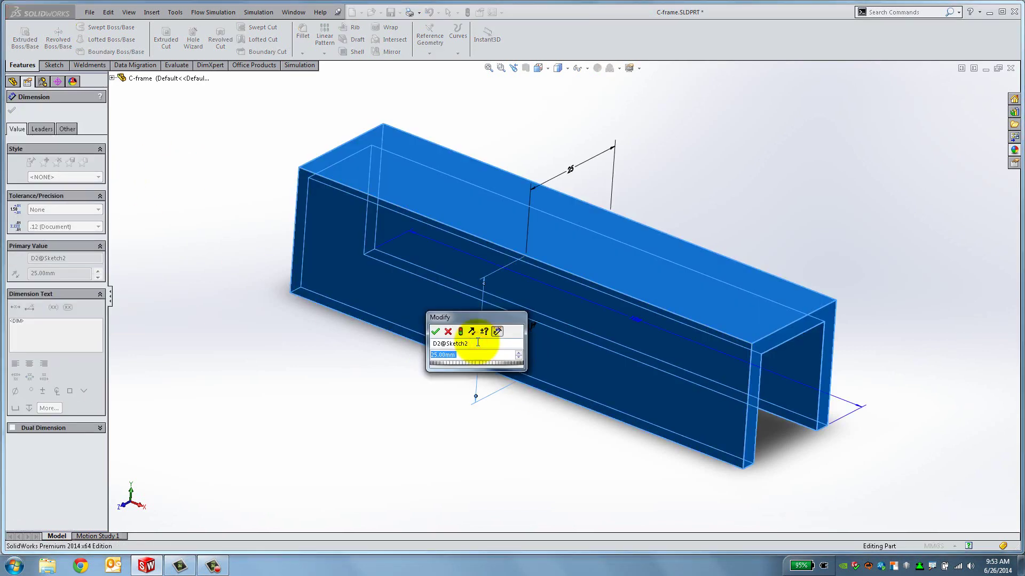
type("30")
key("Return")
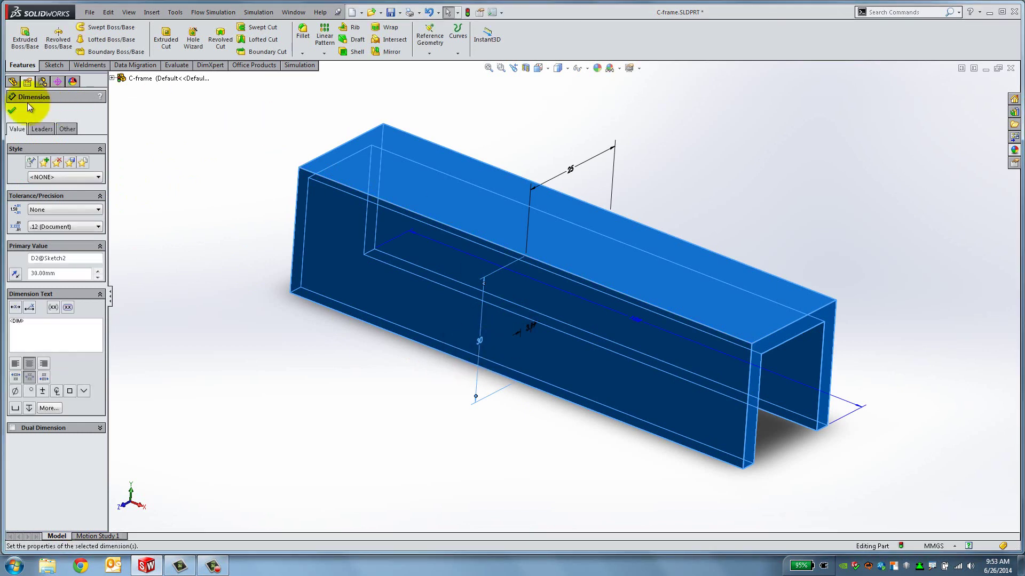
left_click(11, 110)
key("ctrl+z")
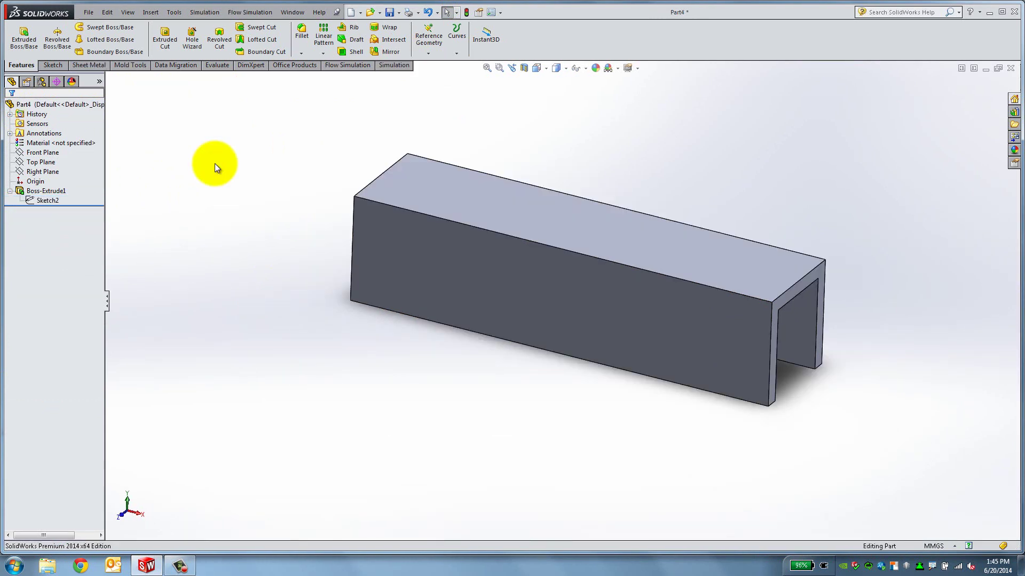
Step: Fillet the front and back top long edges with a 6.35 mm radius
left_click(302, 33)
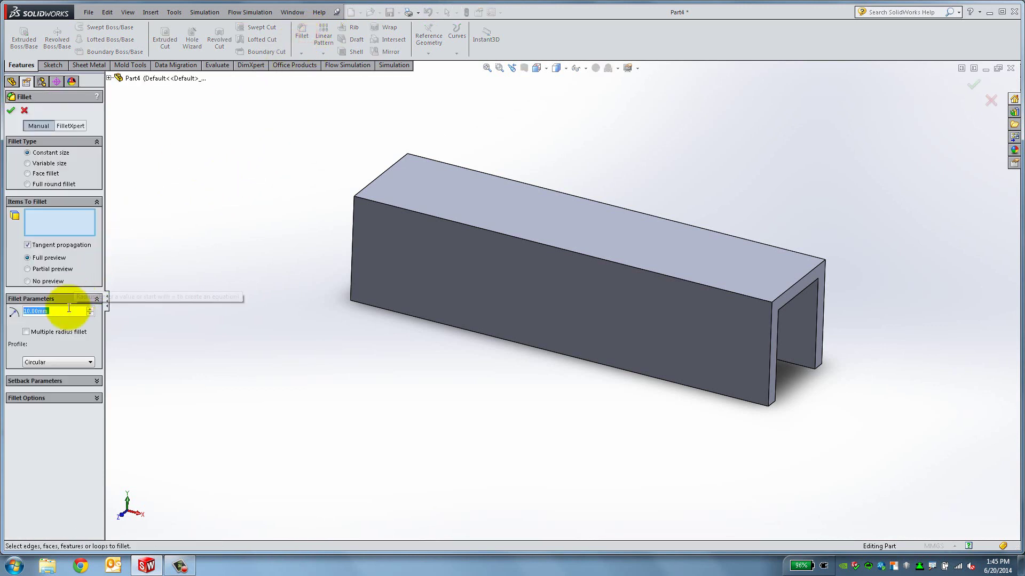
type("6")
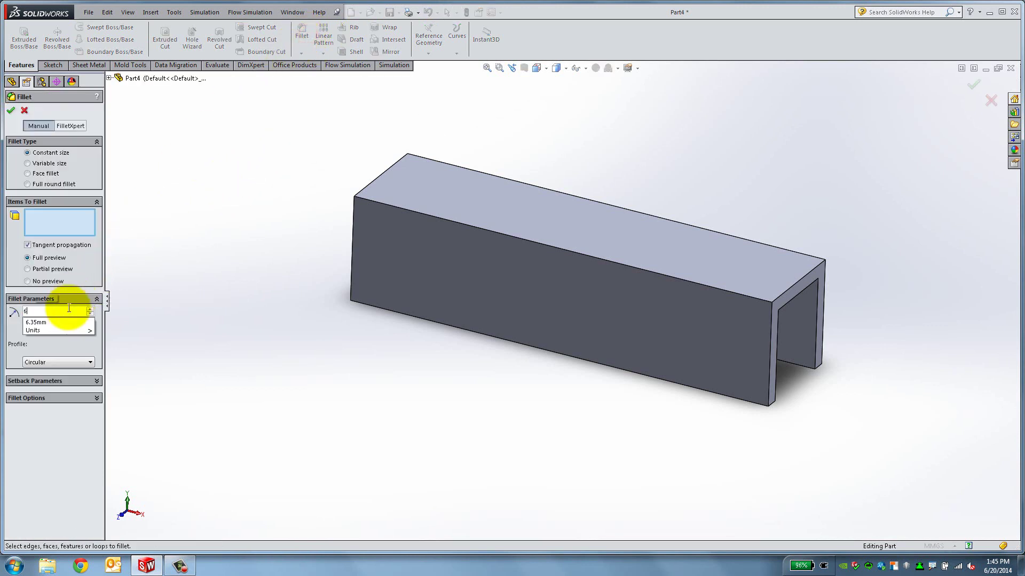
type(".35mm")
left_click(466, 225)
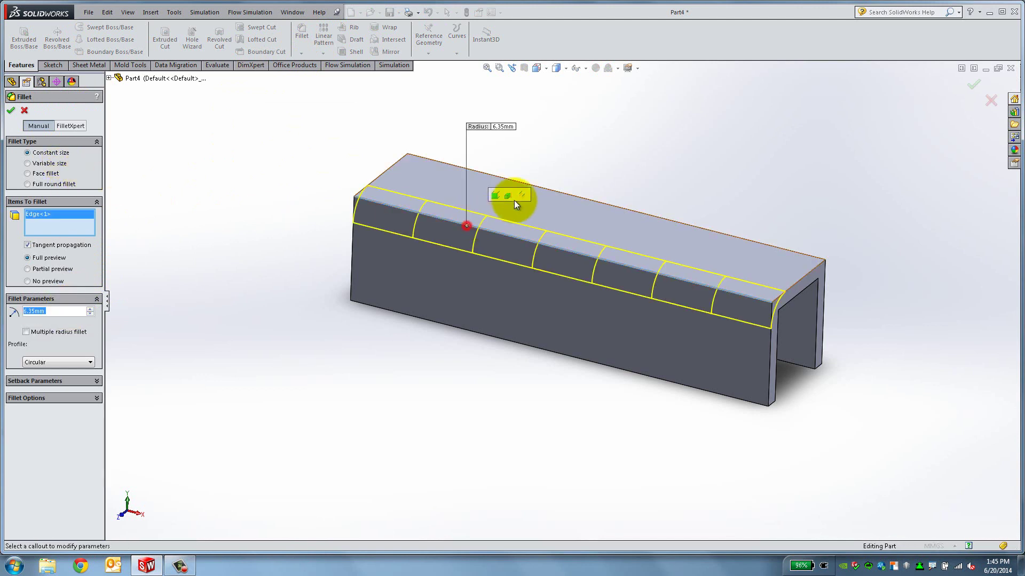
left_click(544, 187)
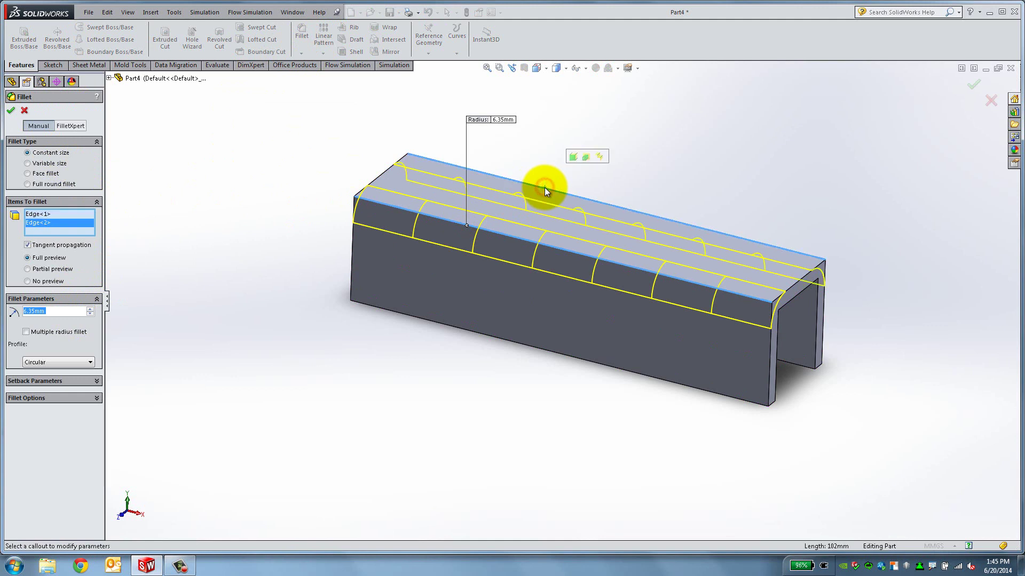
left_click(11, 111)
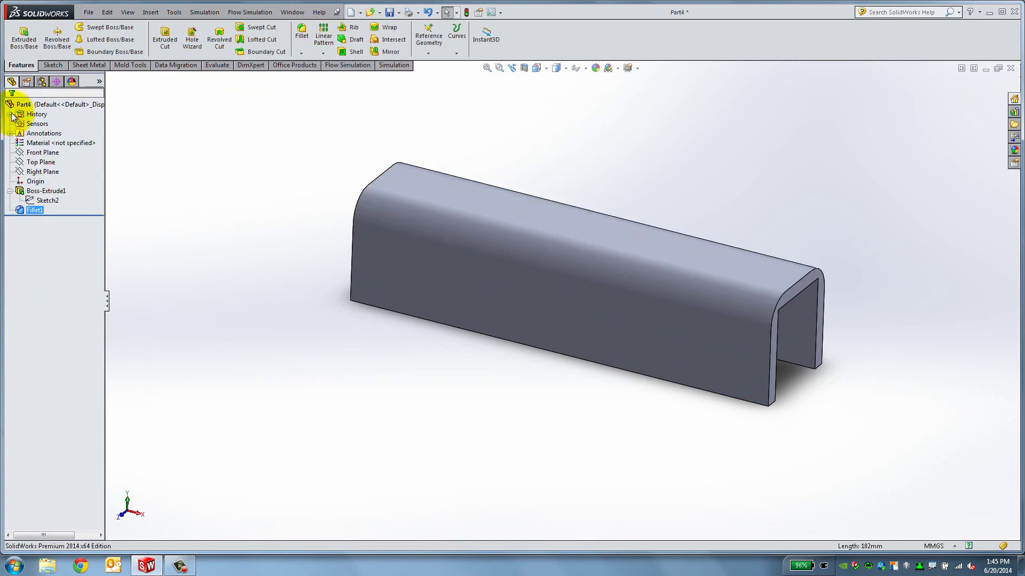
Step: Deselect the fillet, orbit the channel, and switch to the Dimetric view
left_click(456, 409)
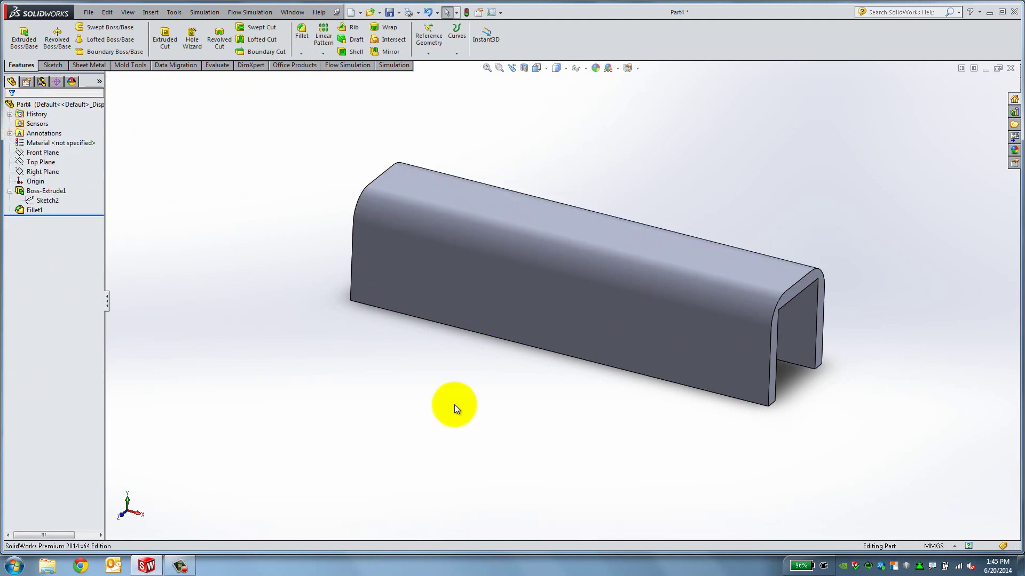
middle_click_drag(453, 405, 415, 289)
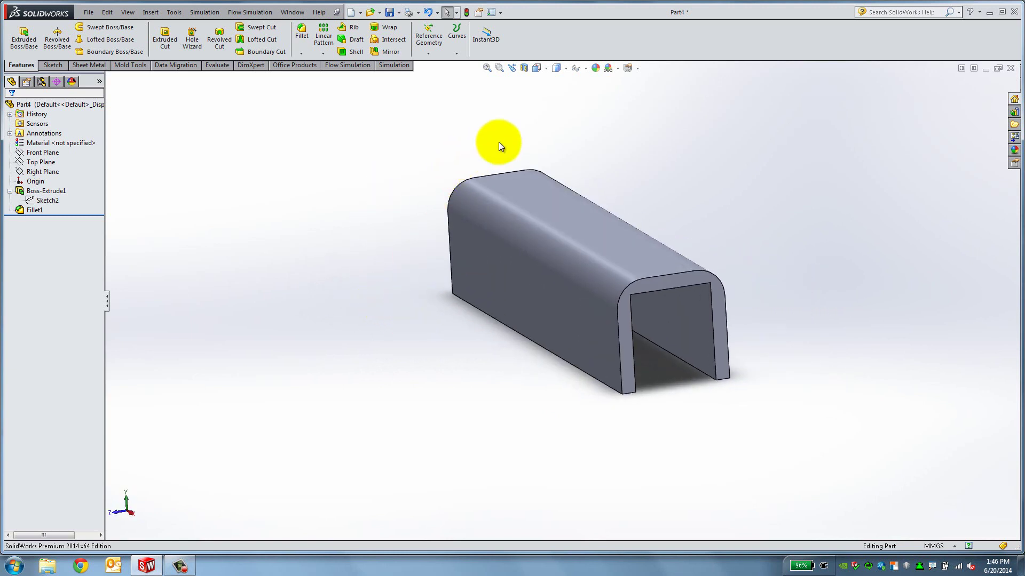
left_click(536, 68)
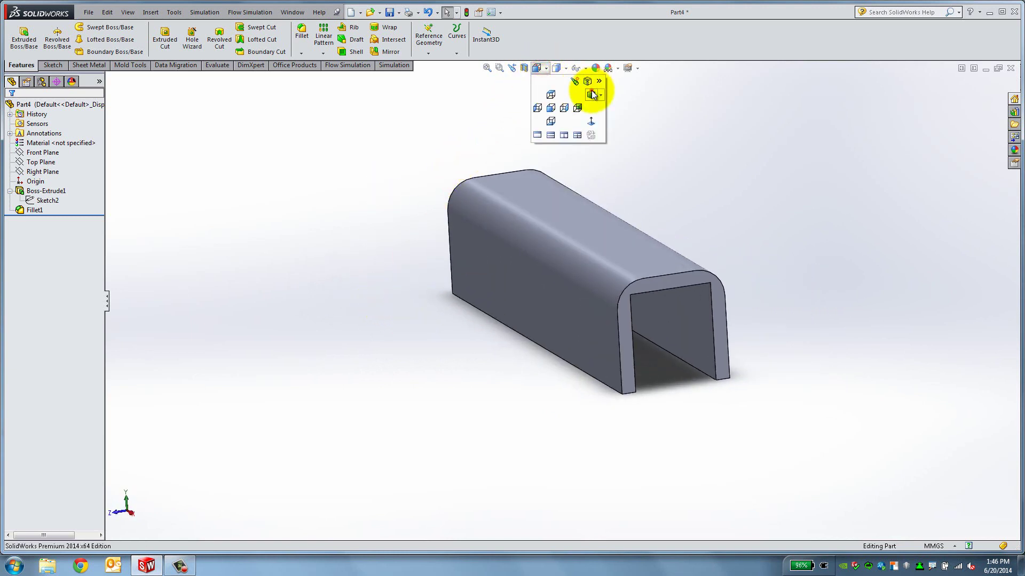
left_click(592, 93)
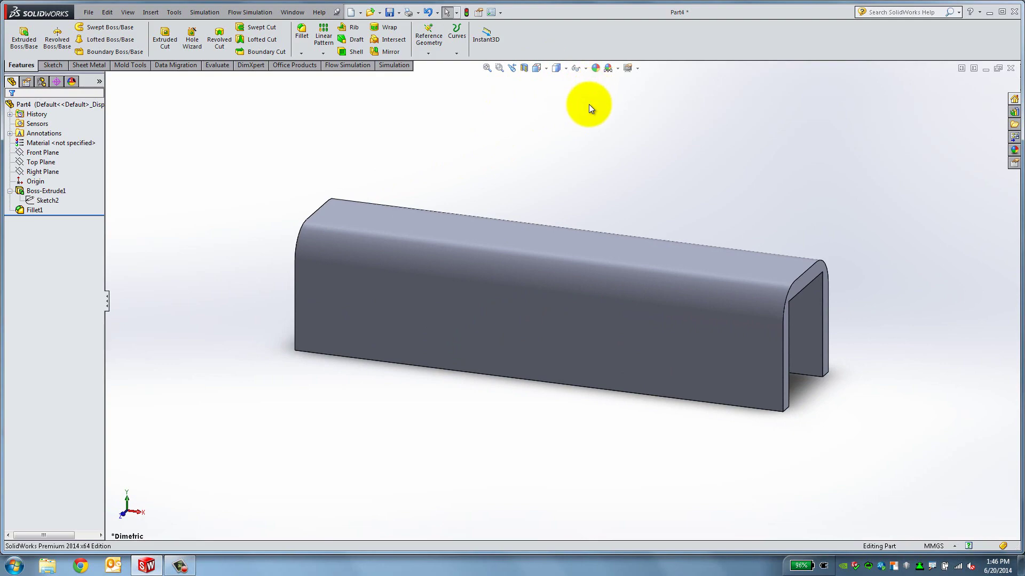